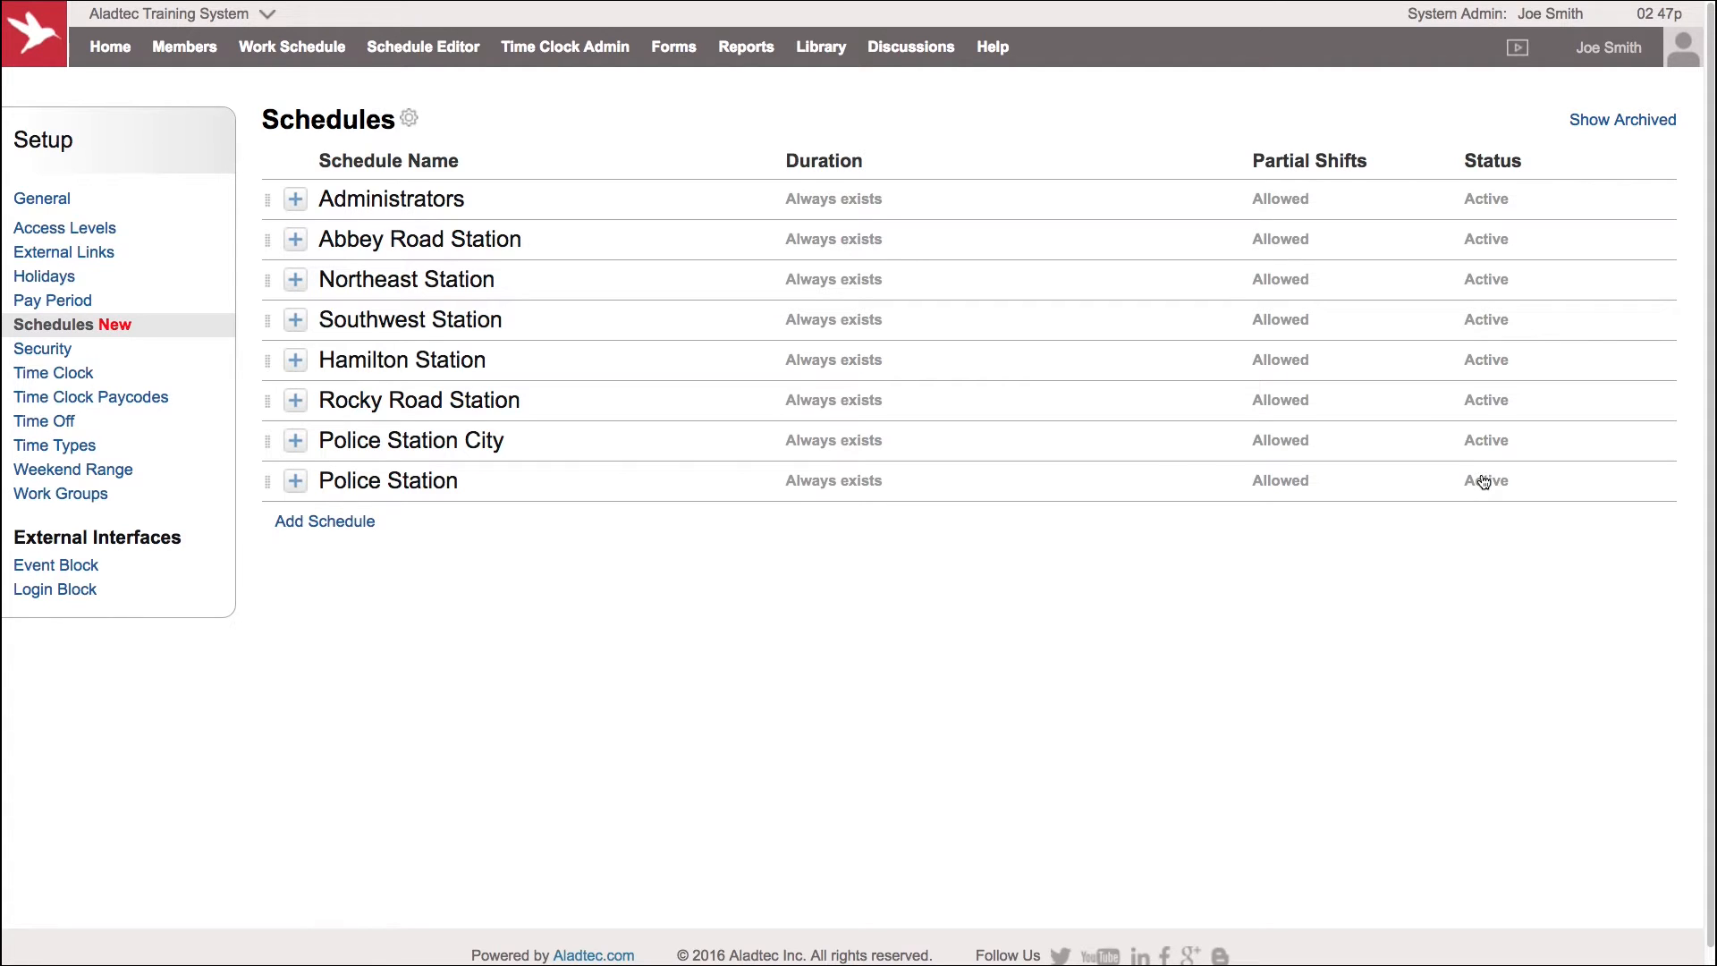
Open the Police Station schedule and examine its name, duration, status and position options, then cancel without changes
click(296, 484)
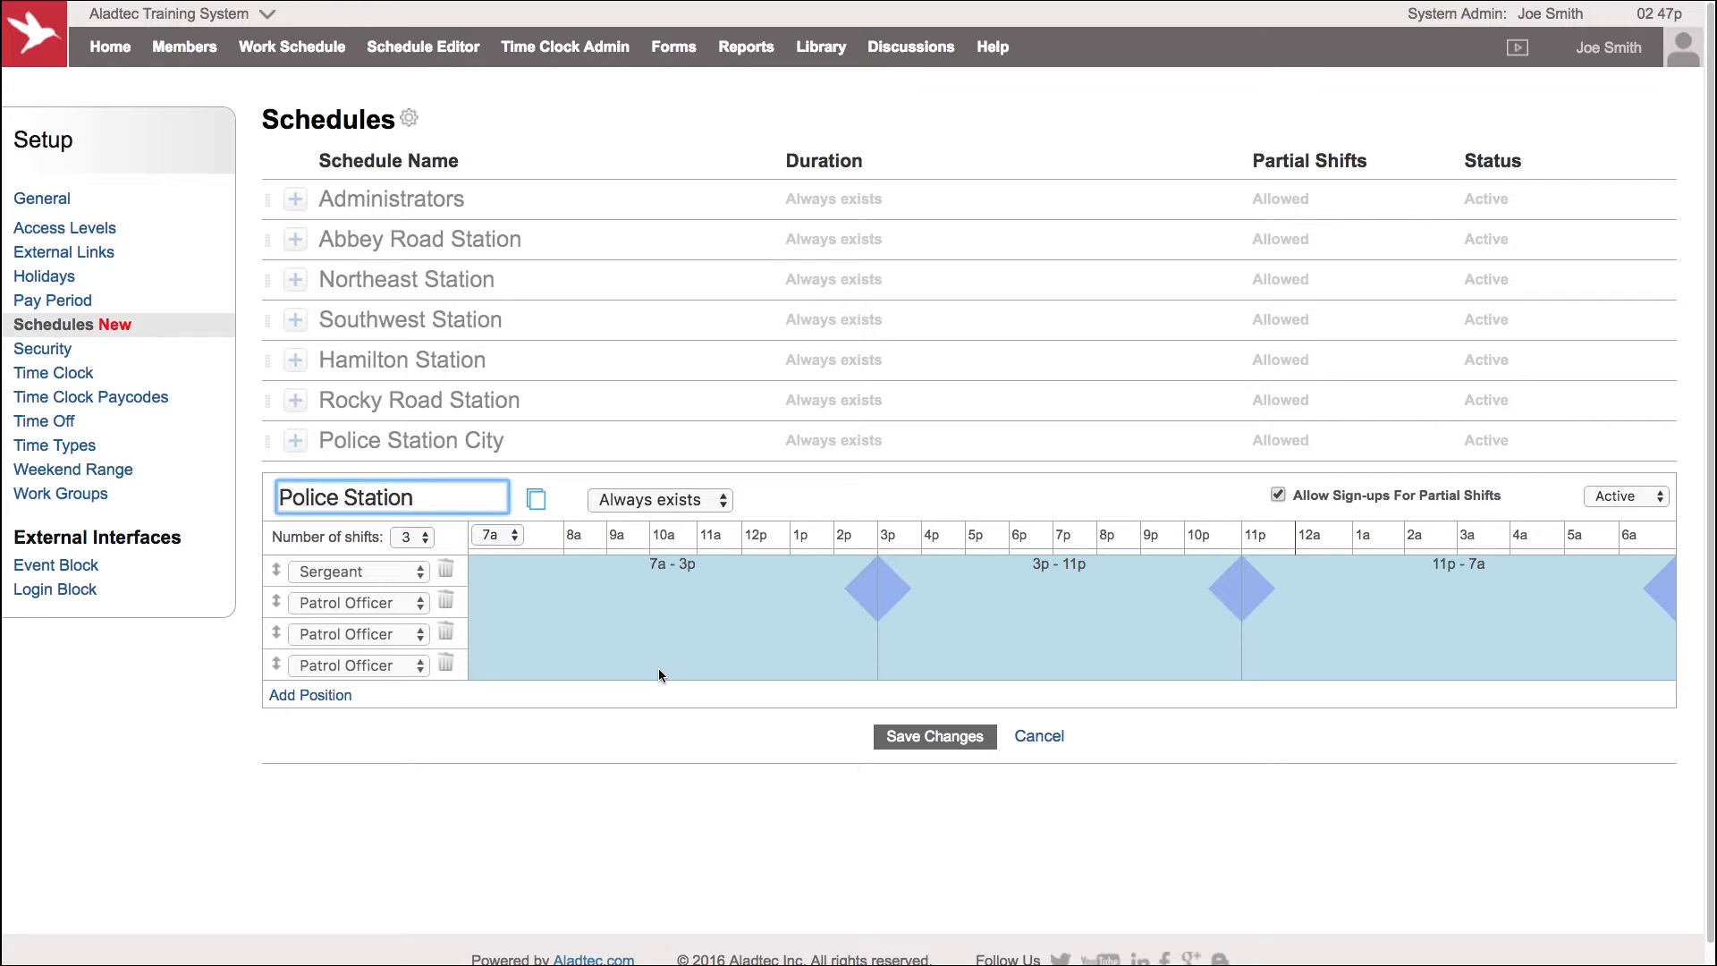
drag(419, 500, 279, 500)
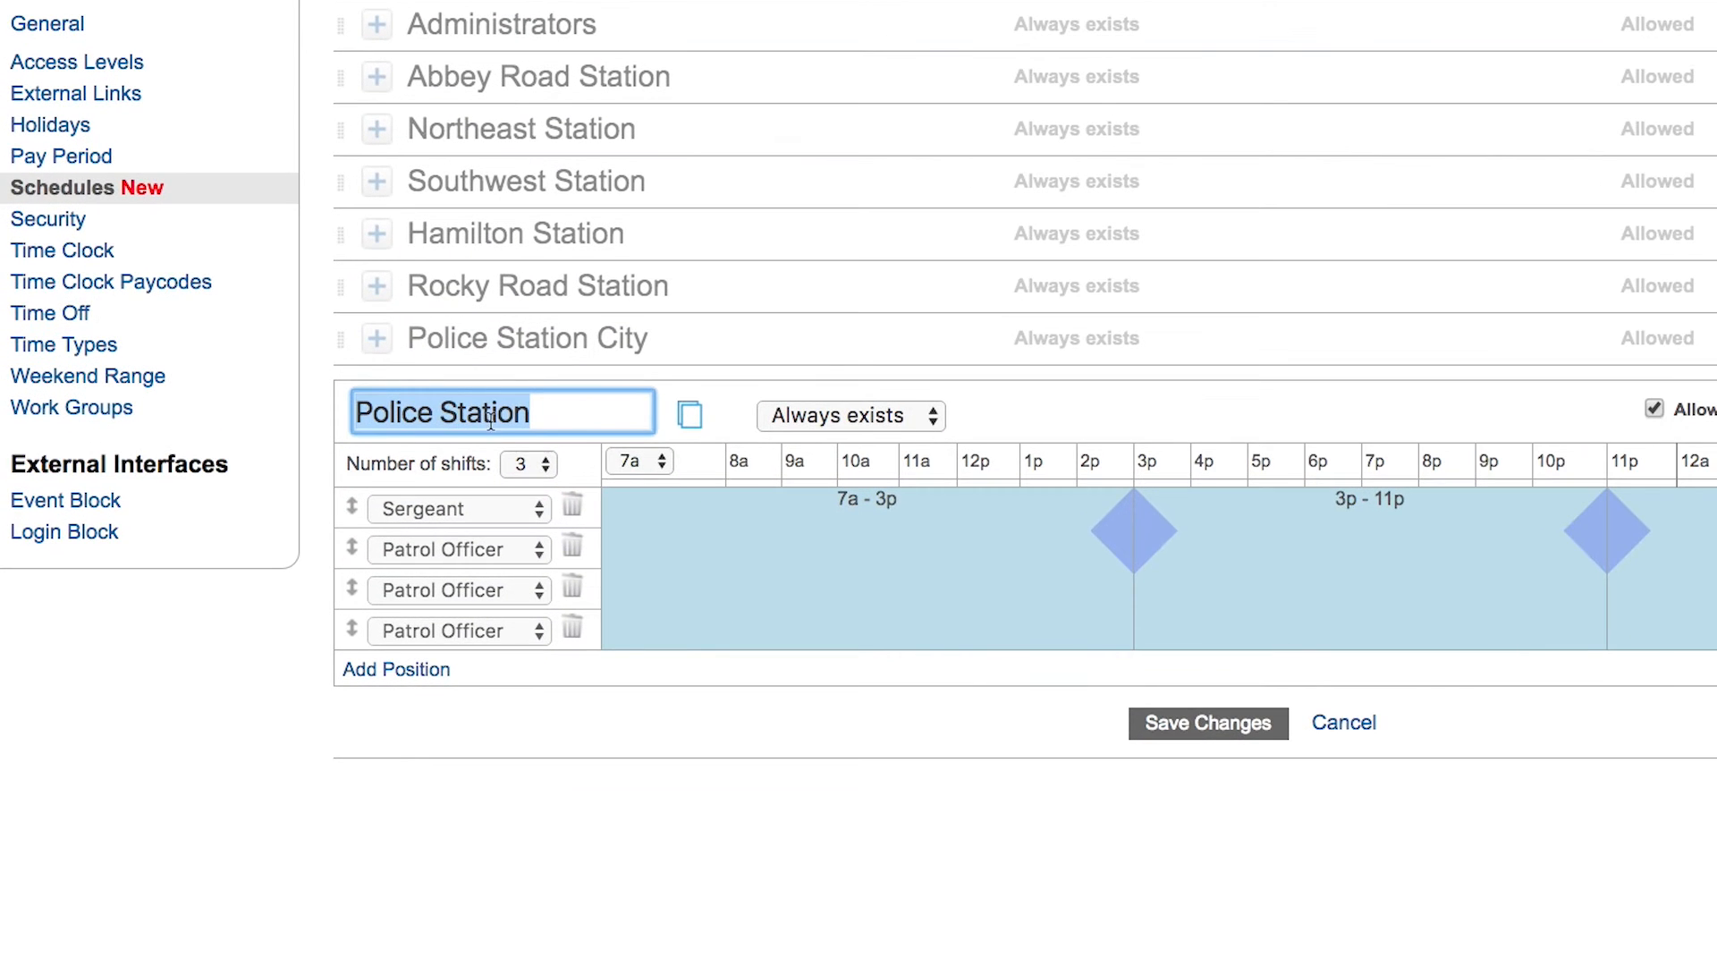
click(549, 404)
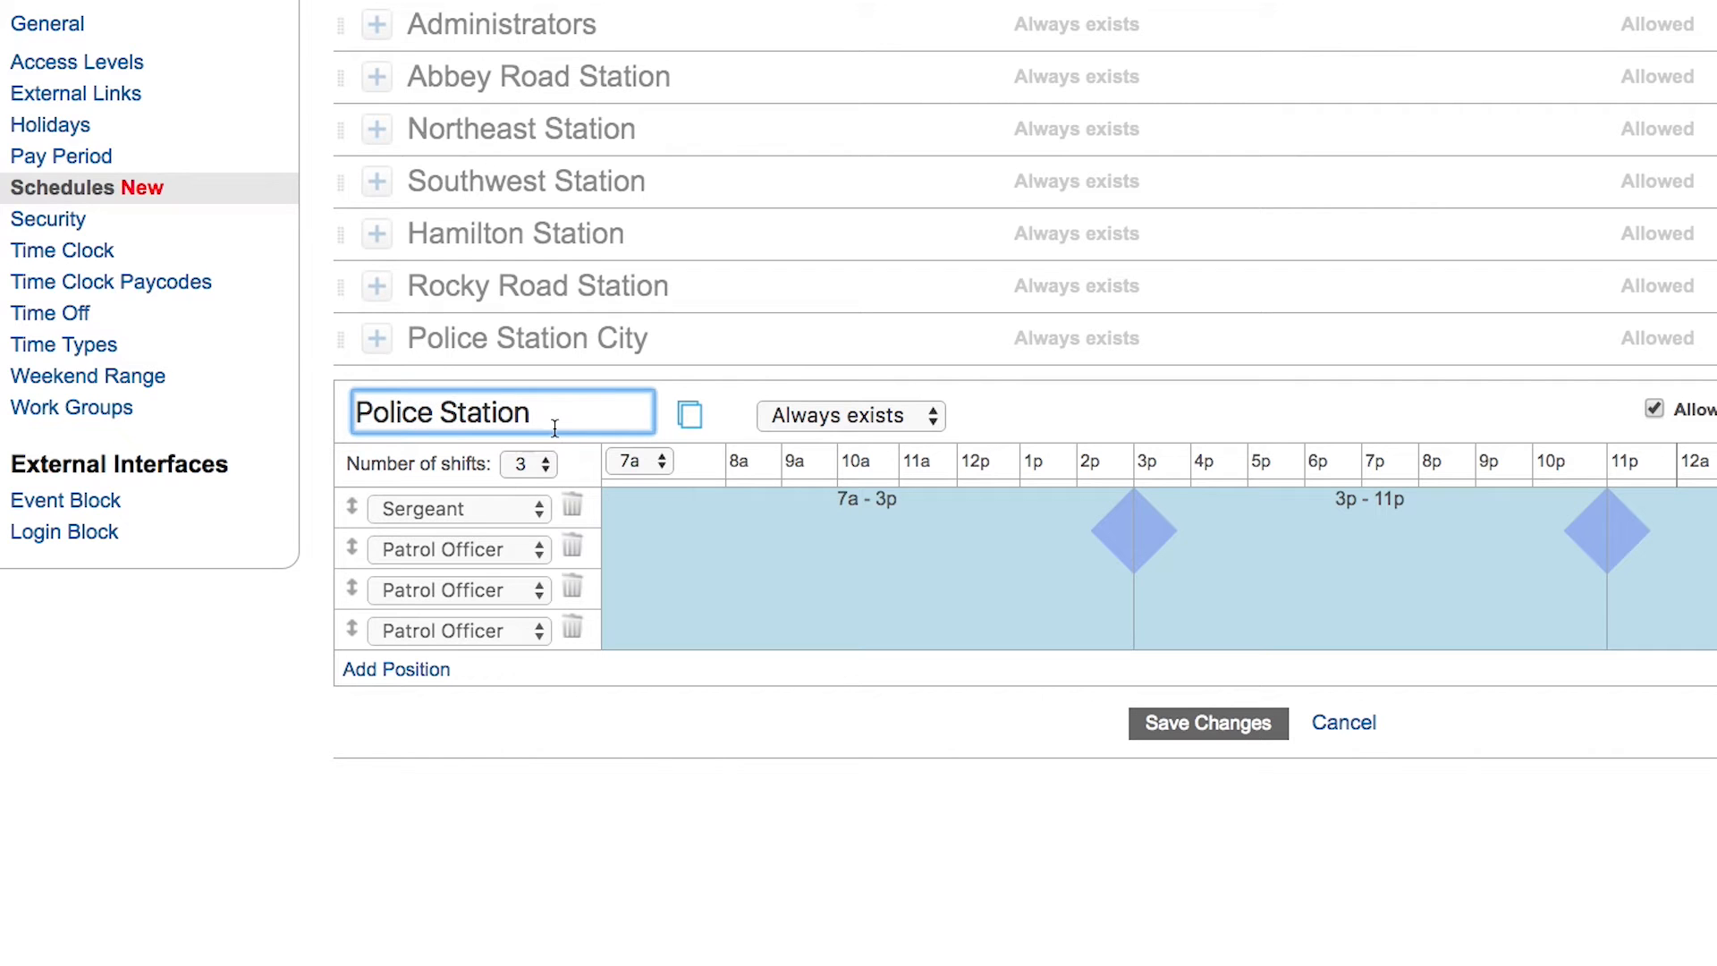
click(923, 419)
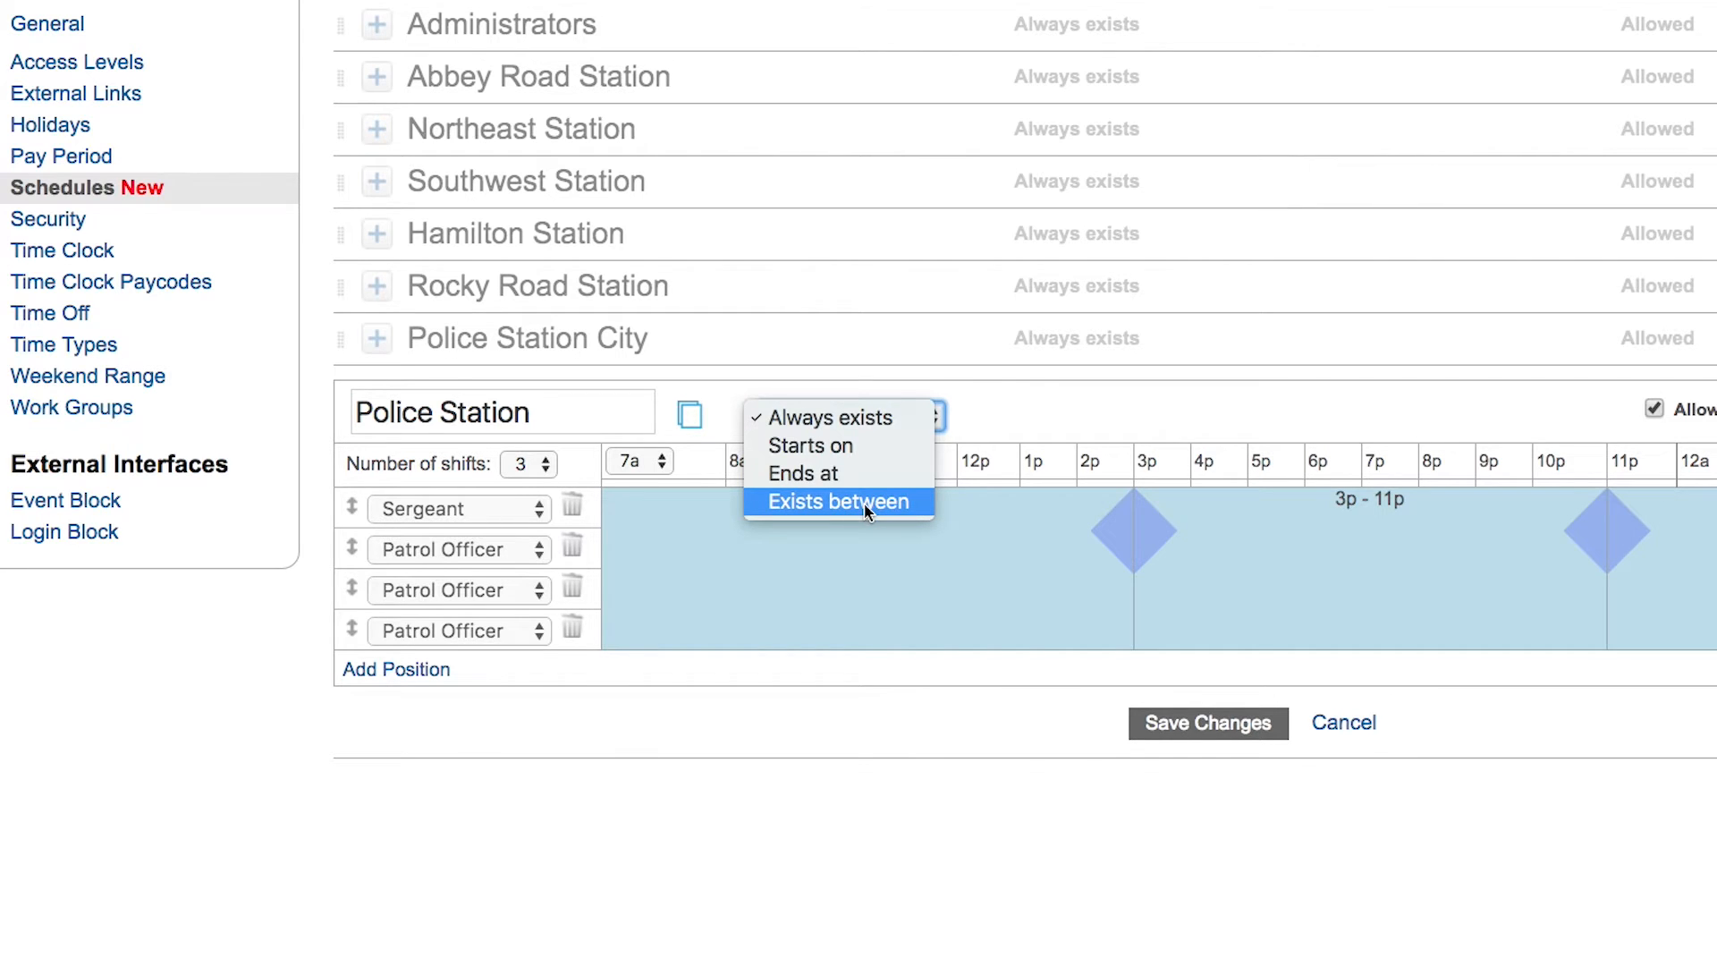
click(1465, 398)
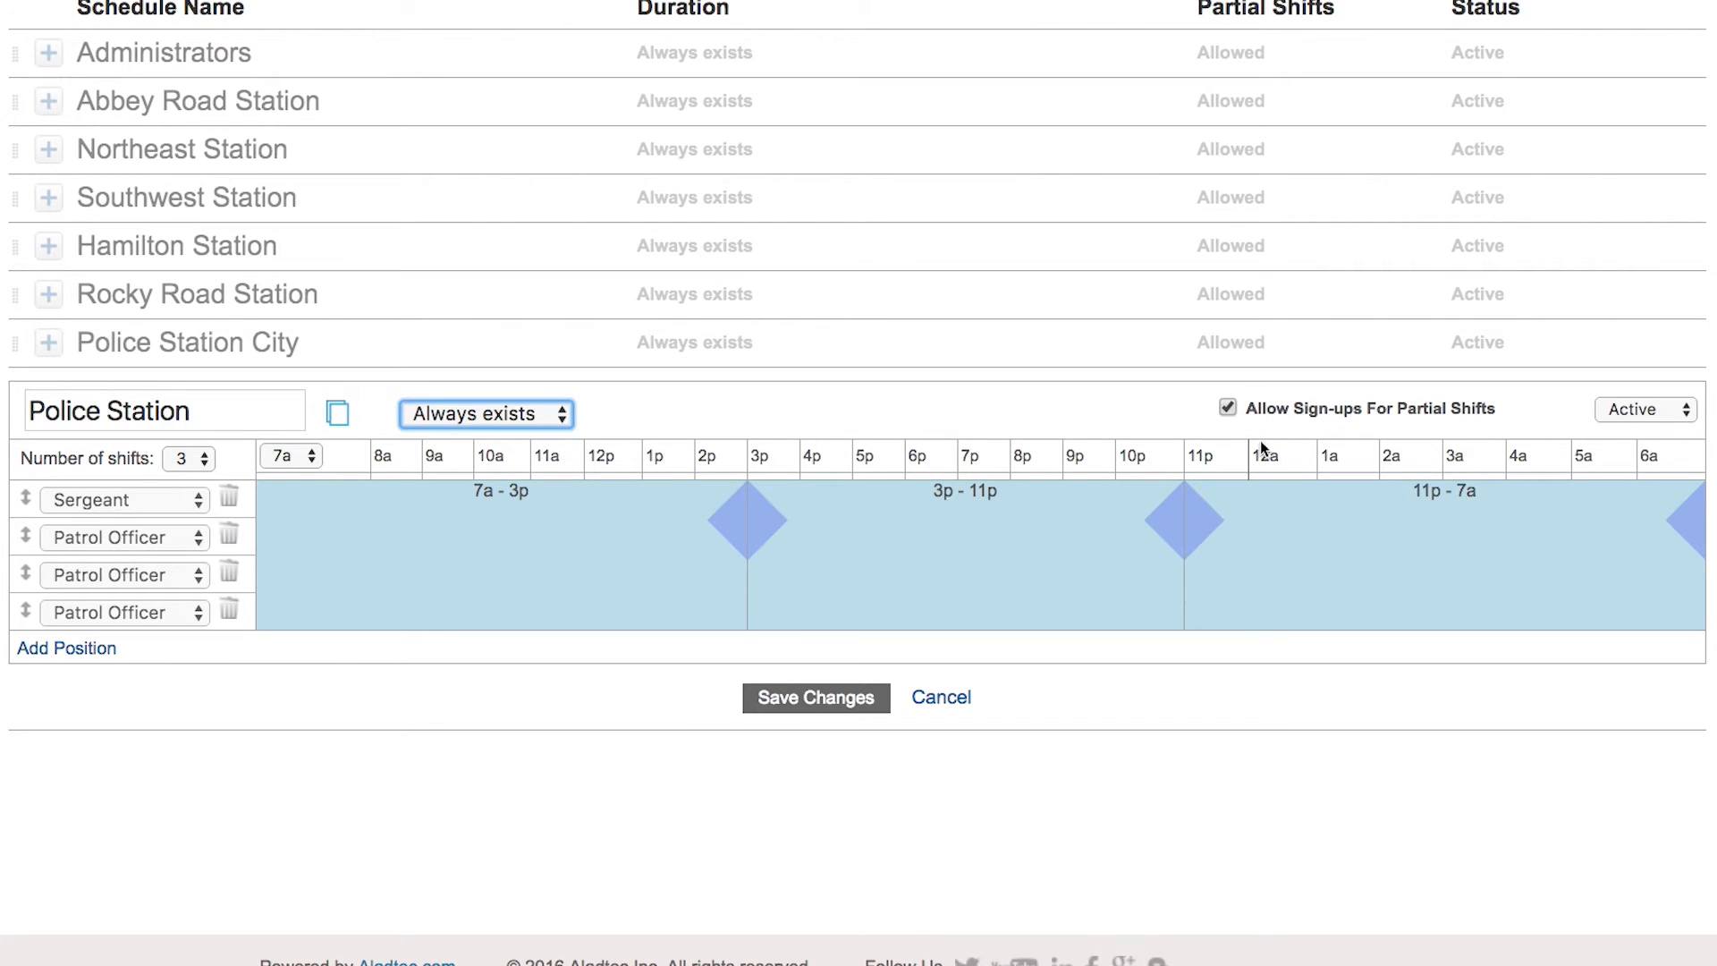
click(1688, 411)
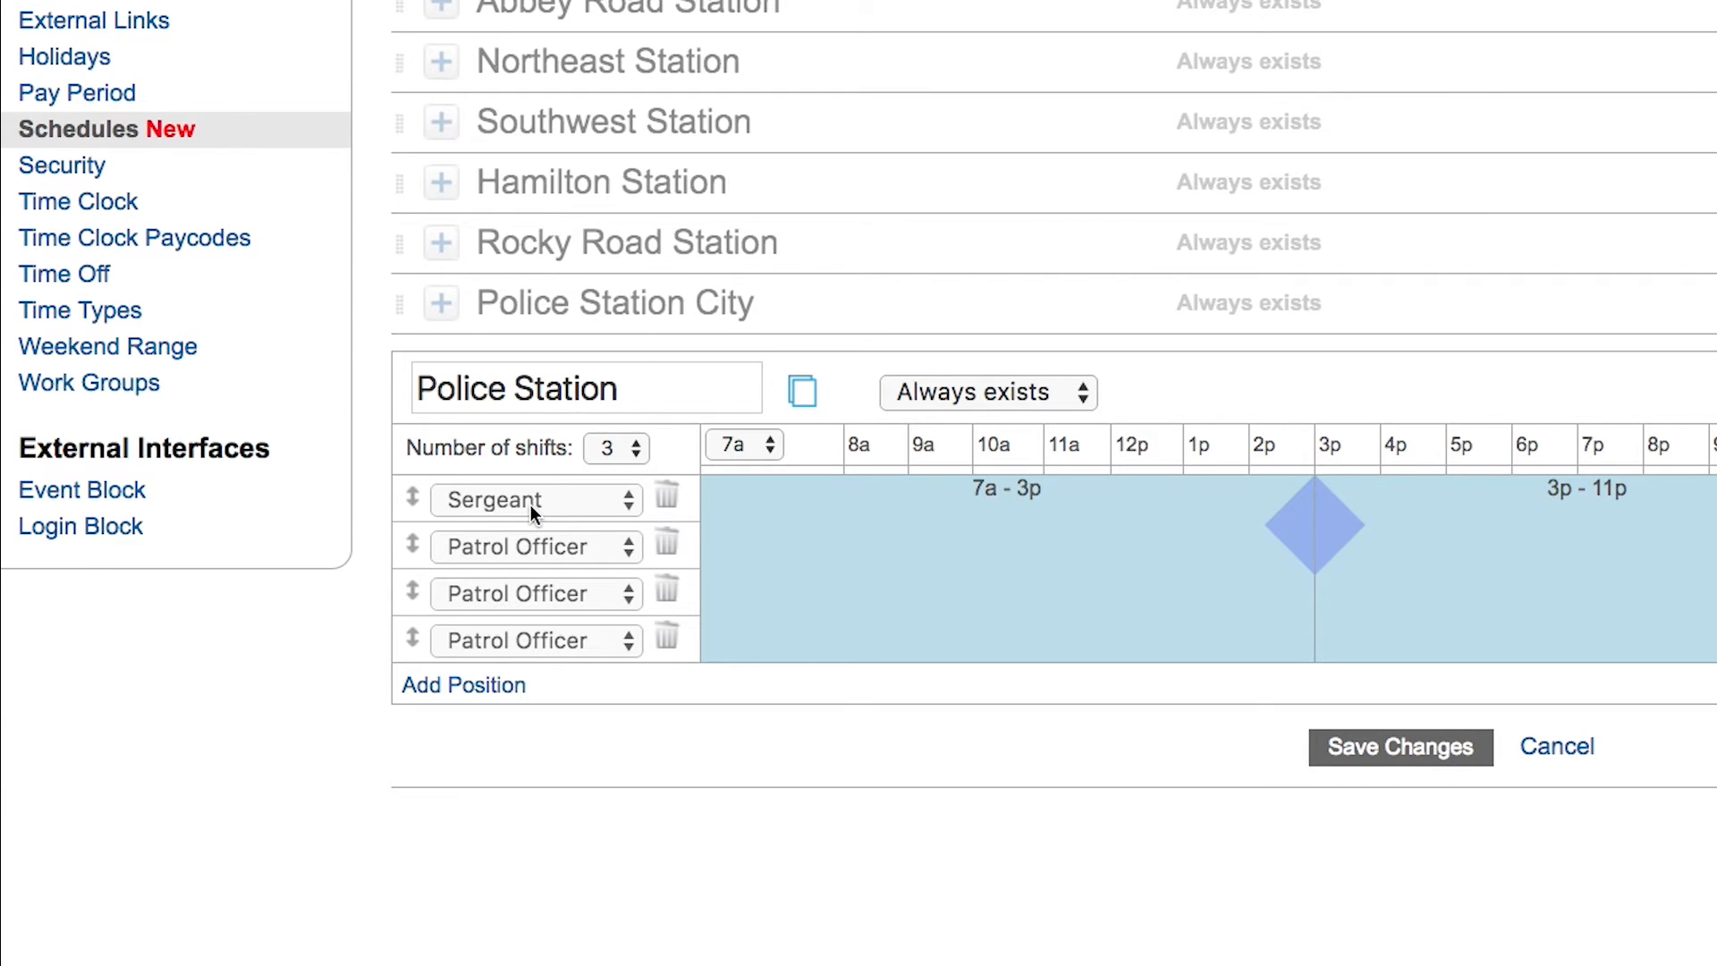
click(556, 499)
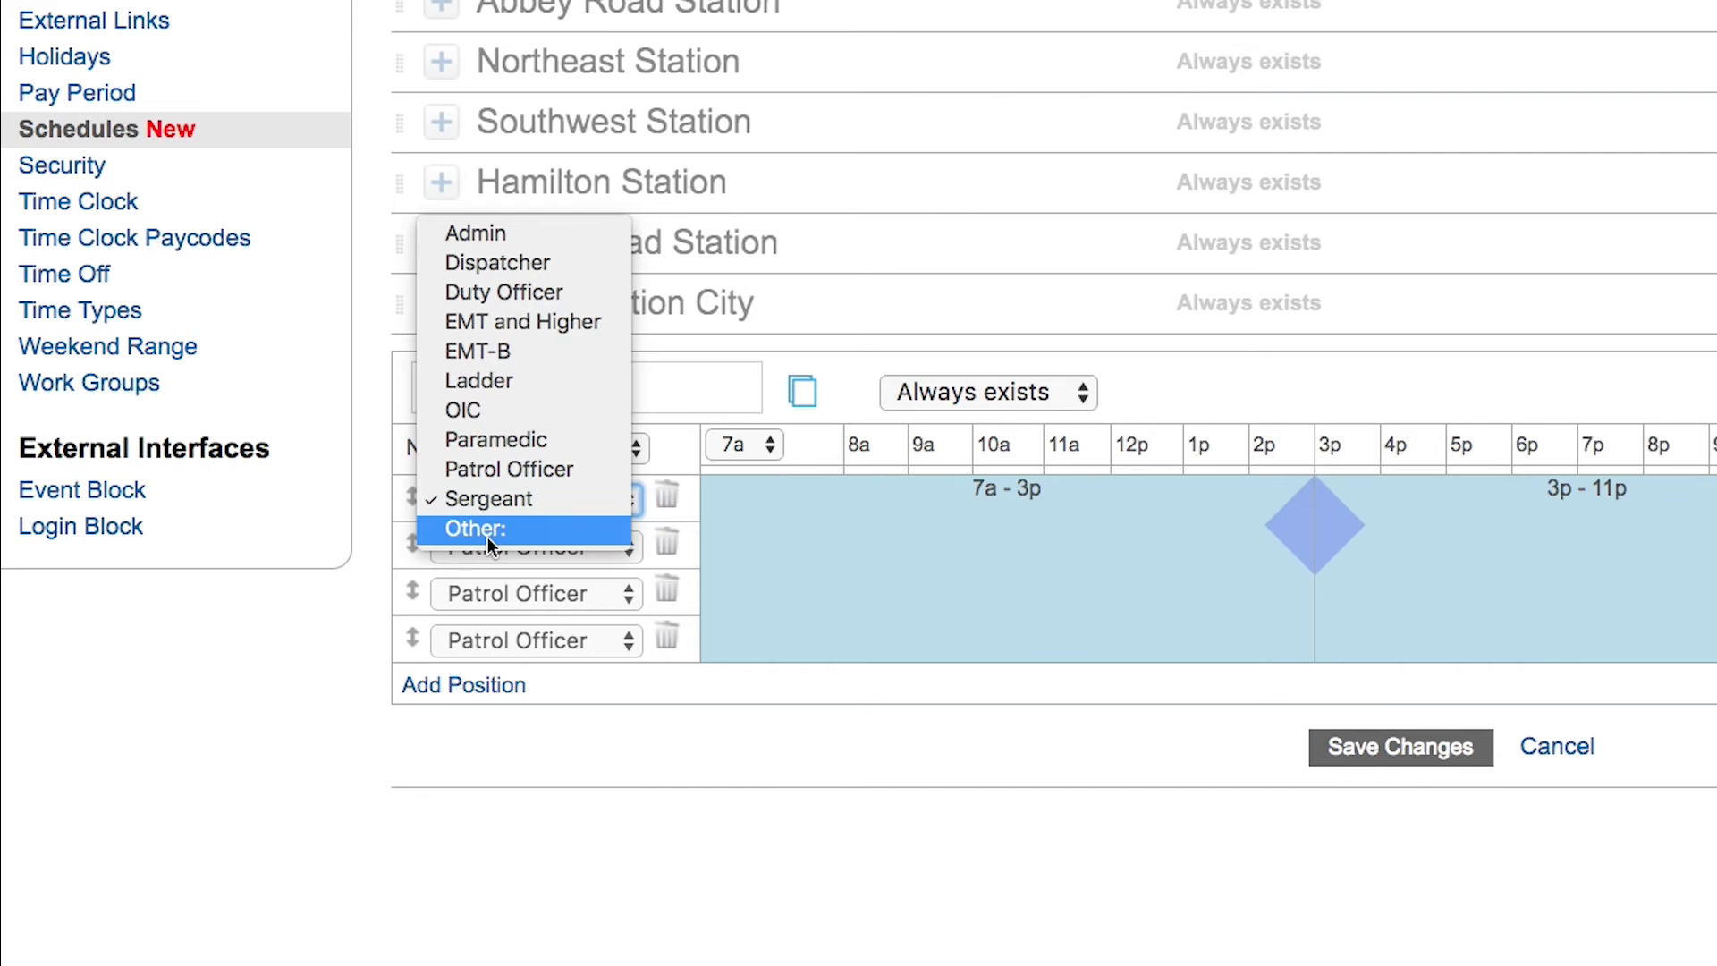
click(673, 740)
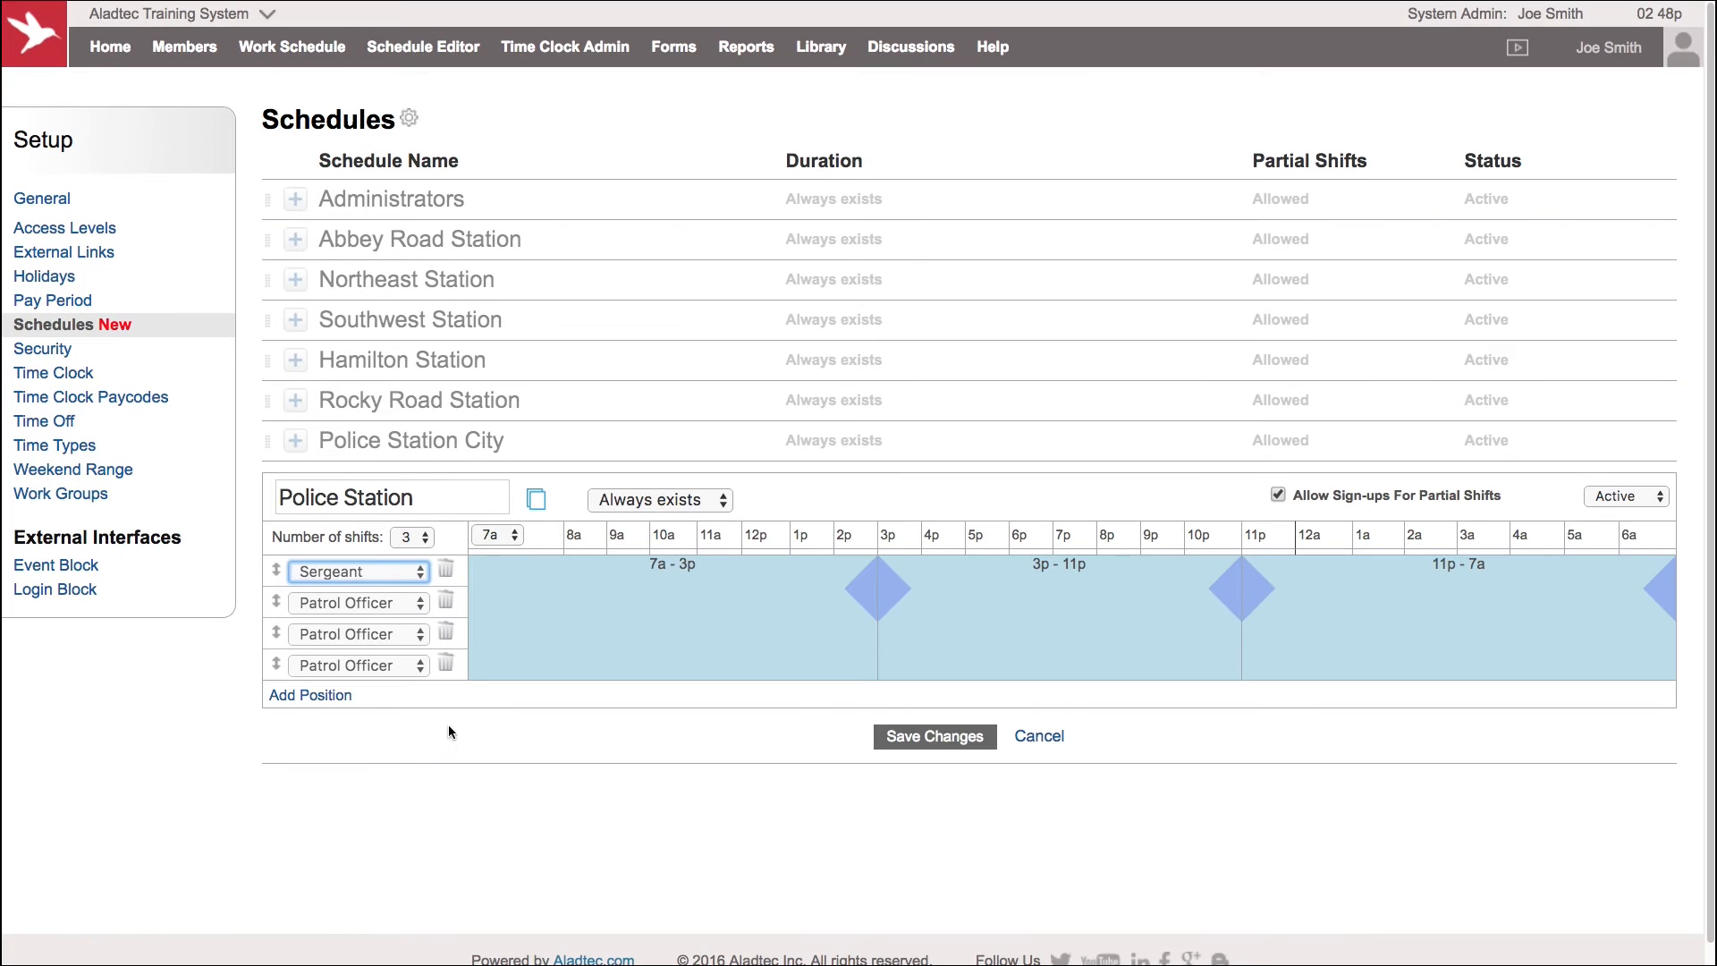
click(1033, 734)
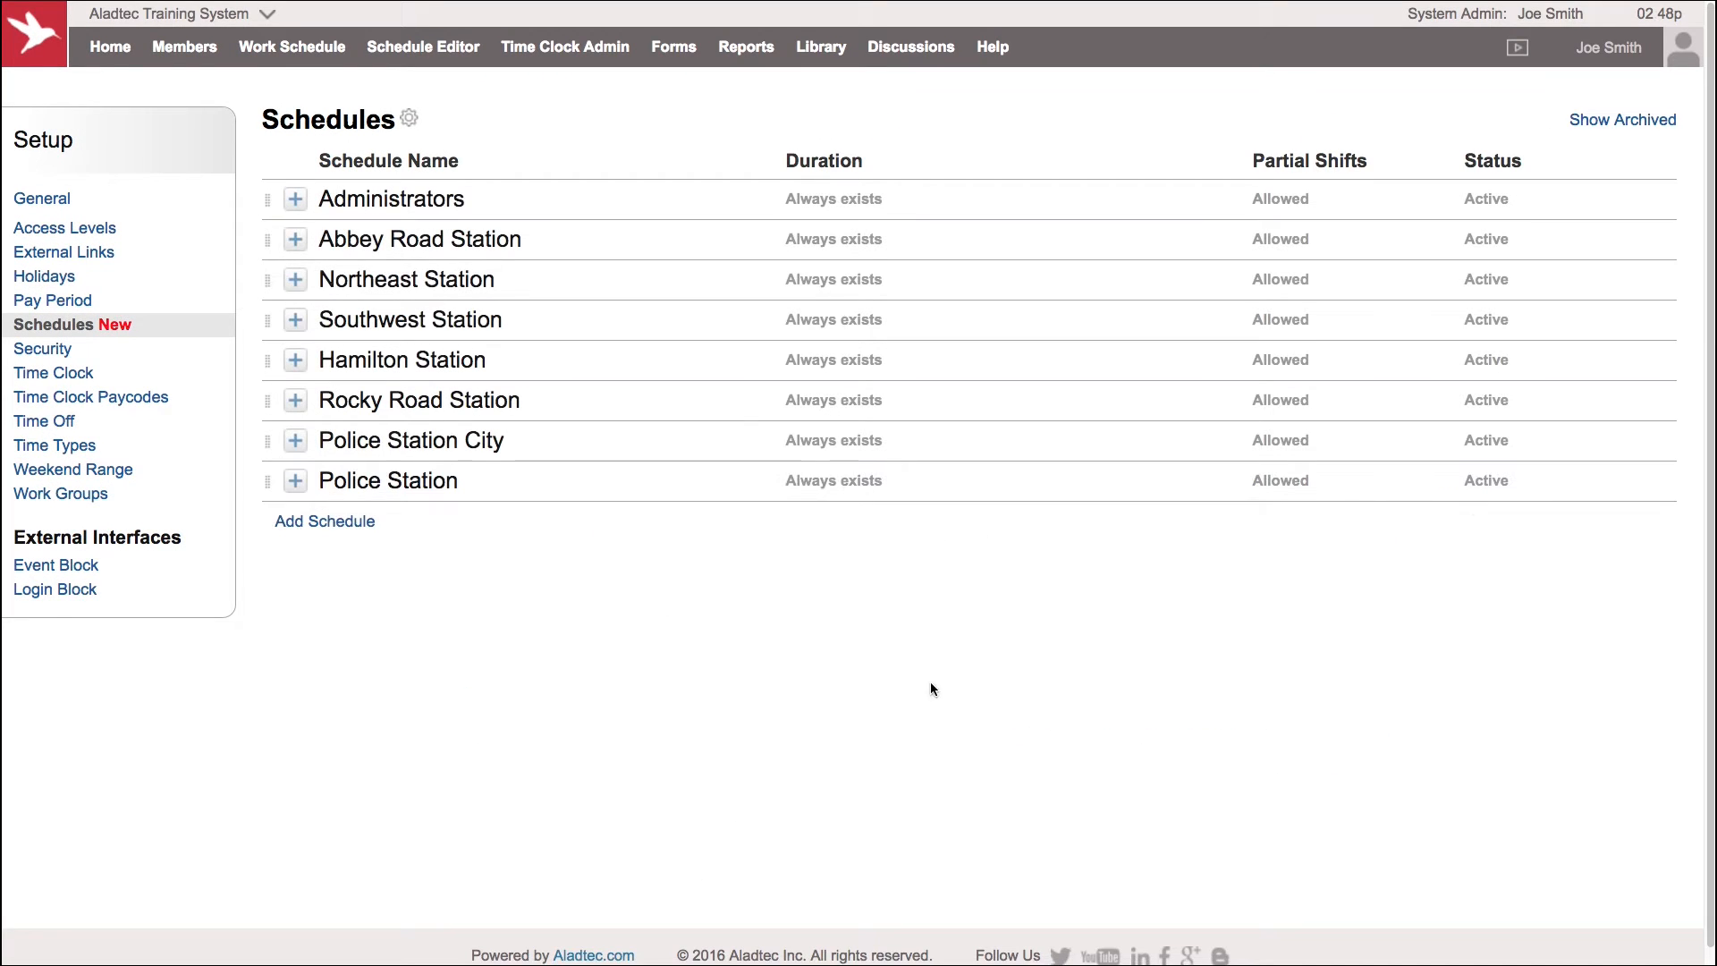
Add a new schedule named Dispatch starting at 5a with 3 shifts
click(320, 528)
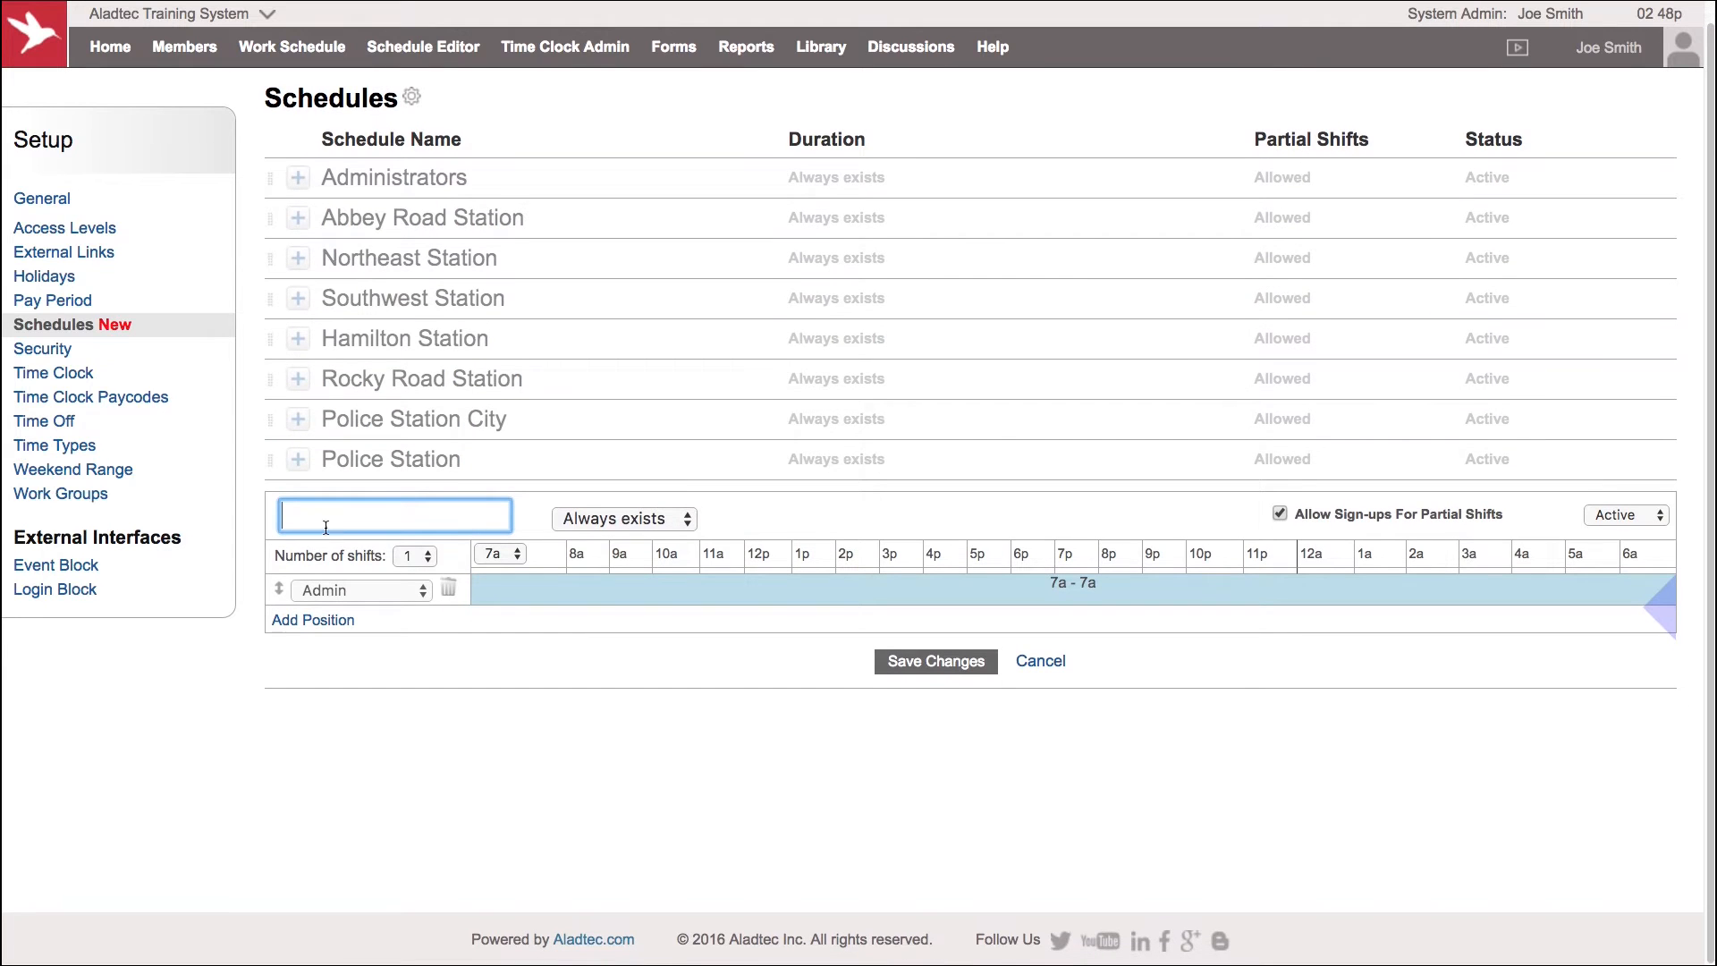
text(Dispatch)
click(495, 558)
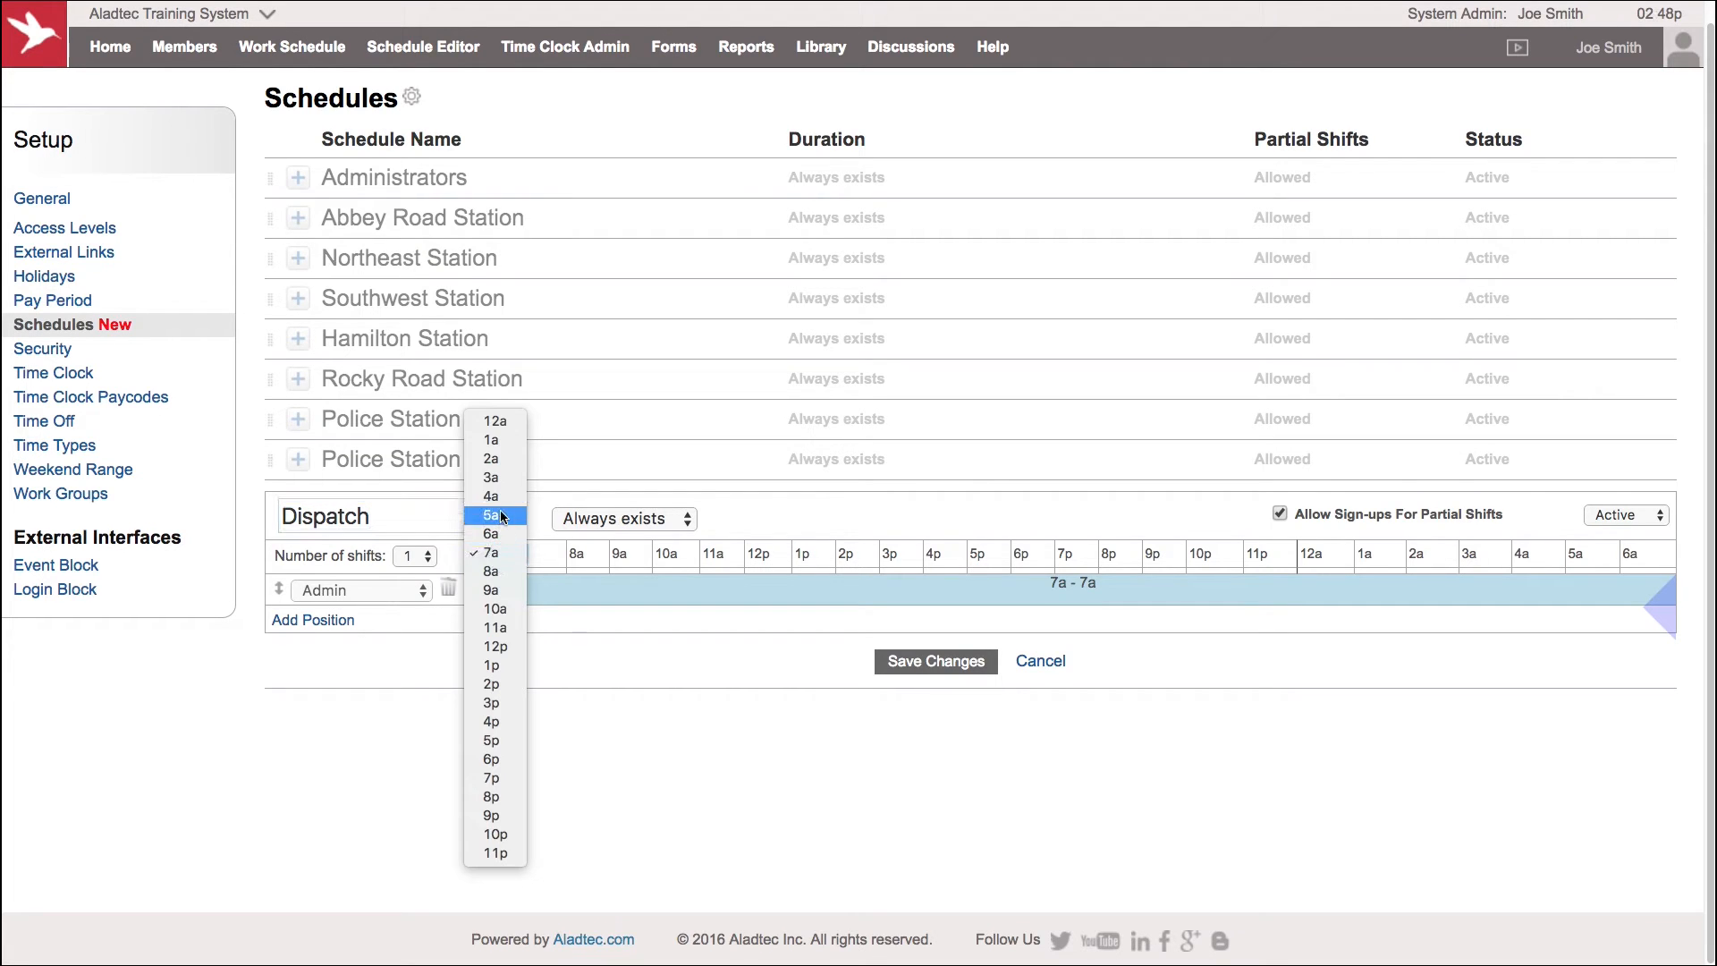
click(512, 553)
click(412, 556)
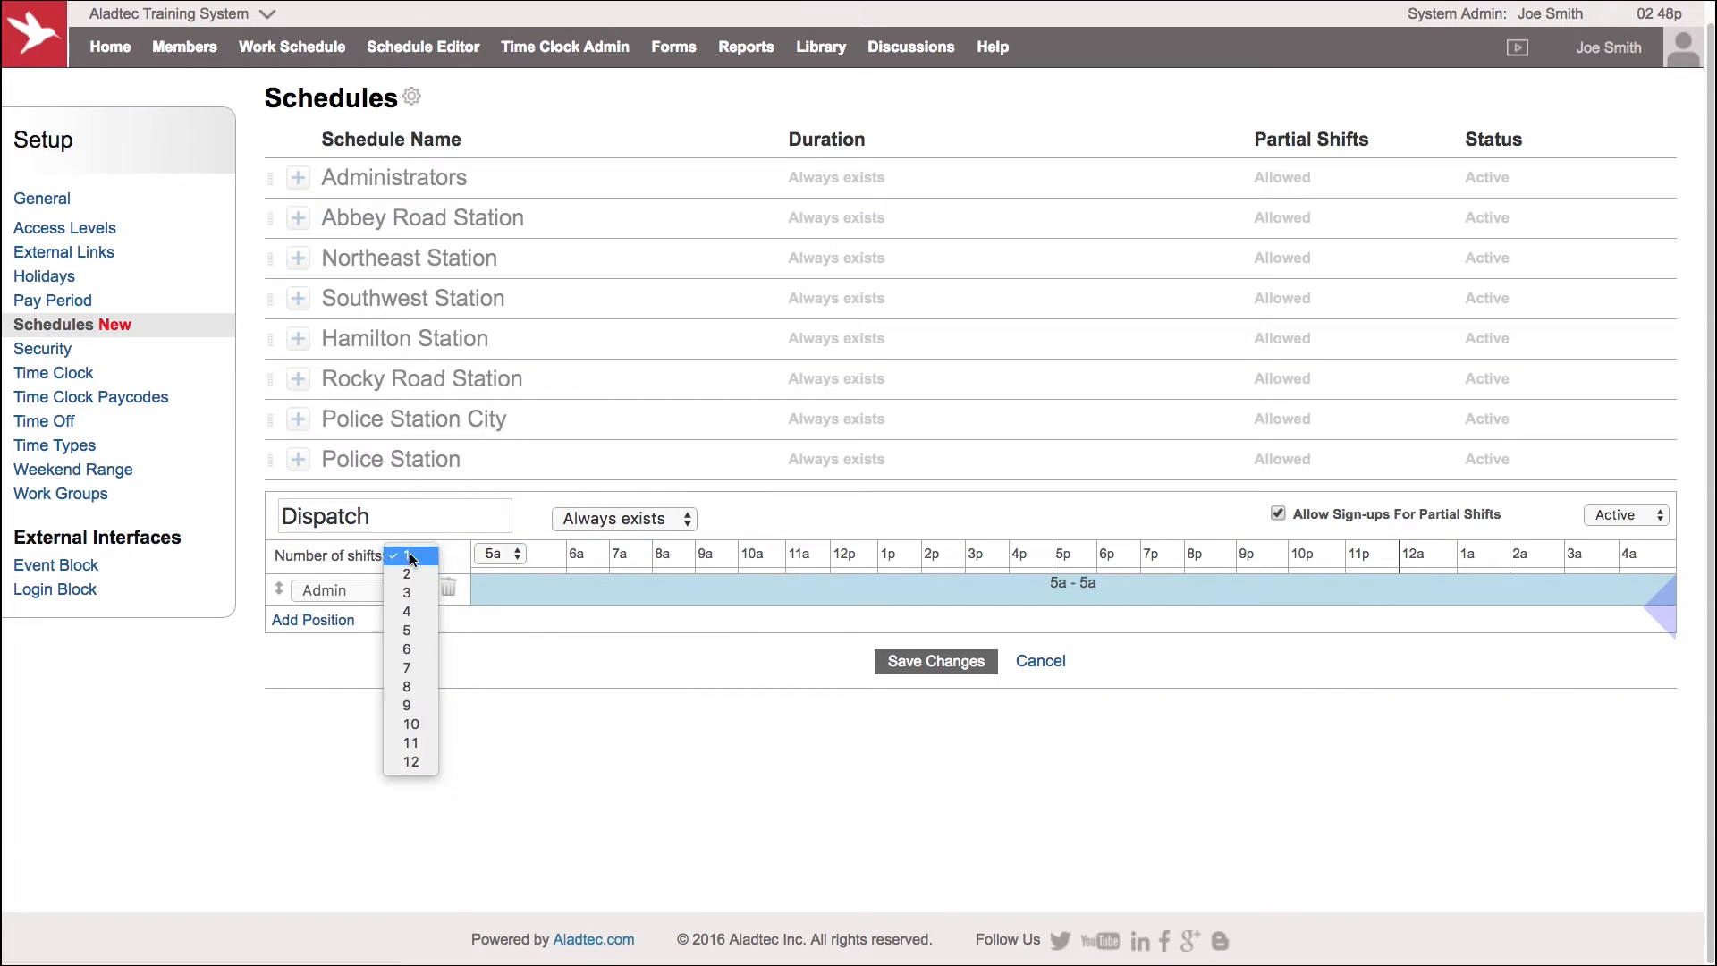
click(416, 592)
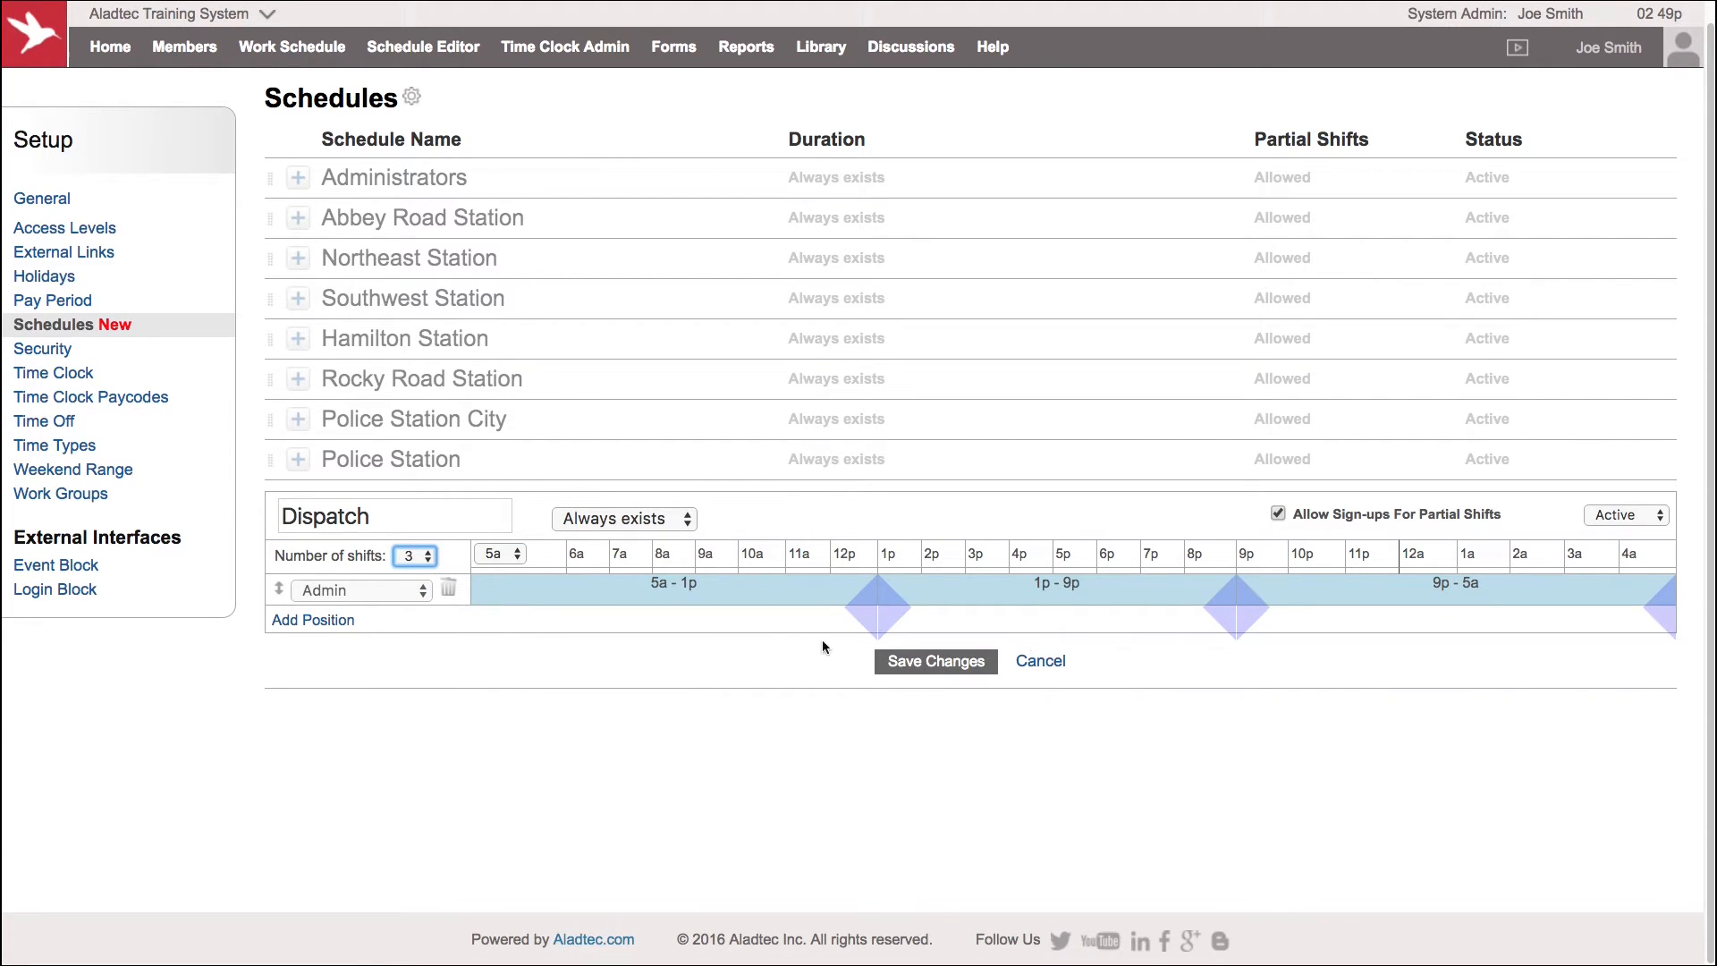
Move the first shift change from 1p to 3p and set the first position to Dispatcher
drag(860, 610, 984, 601)
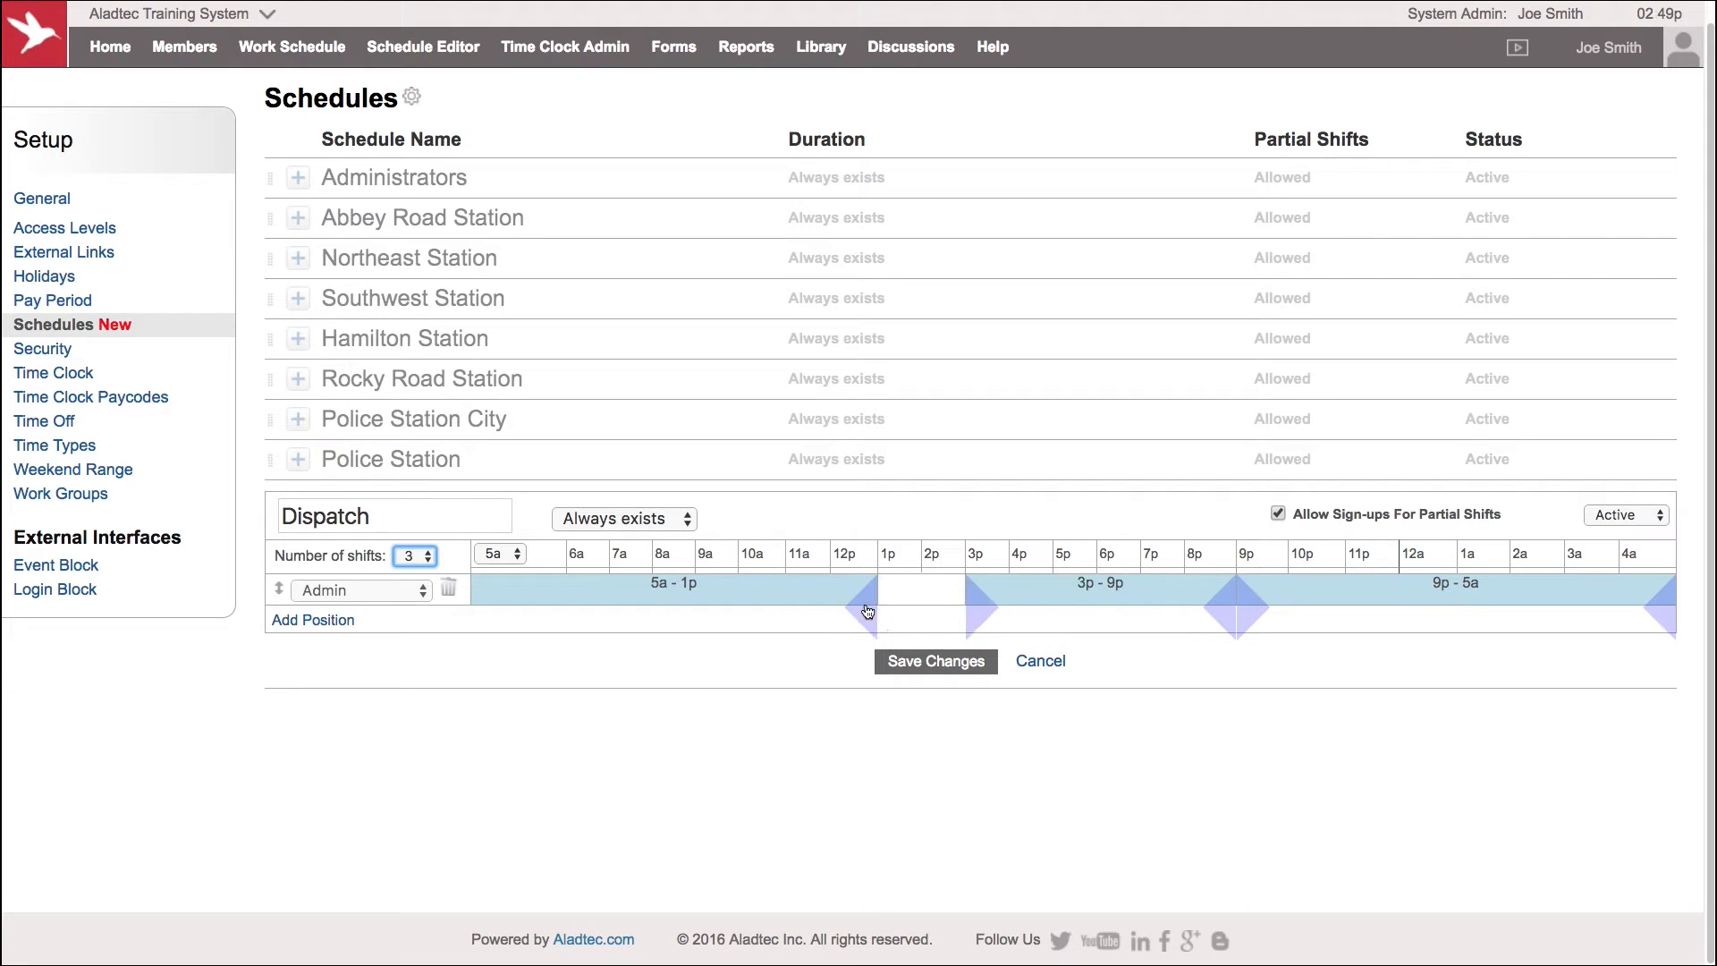
drag(869, 608, 973, 608)
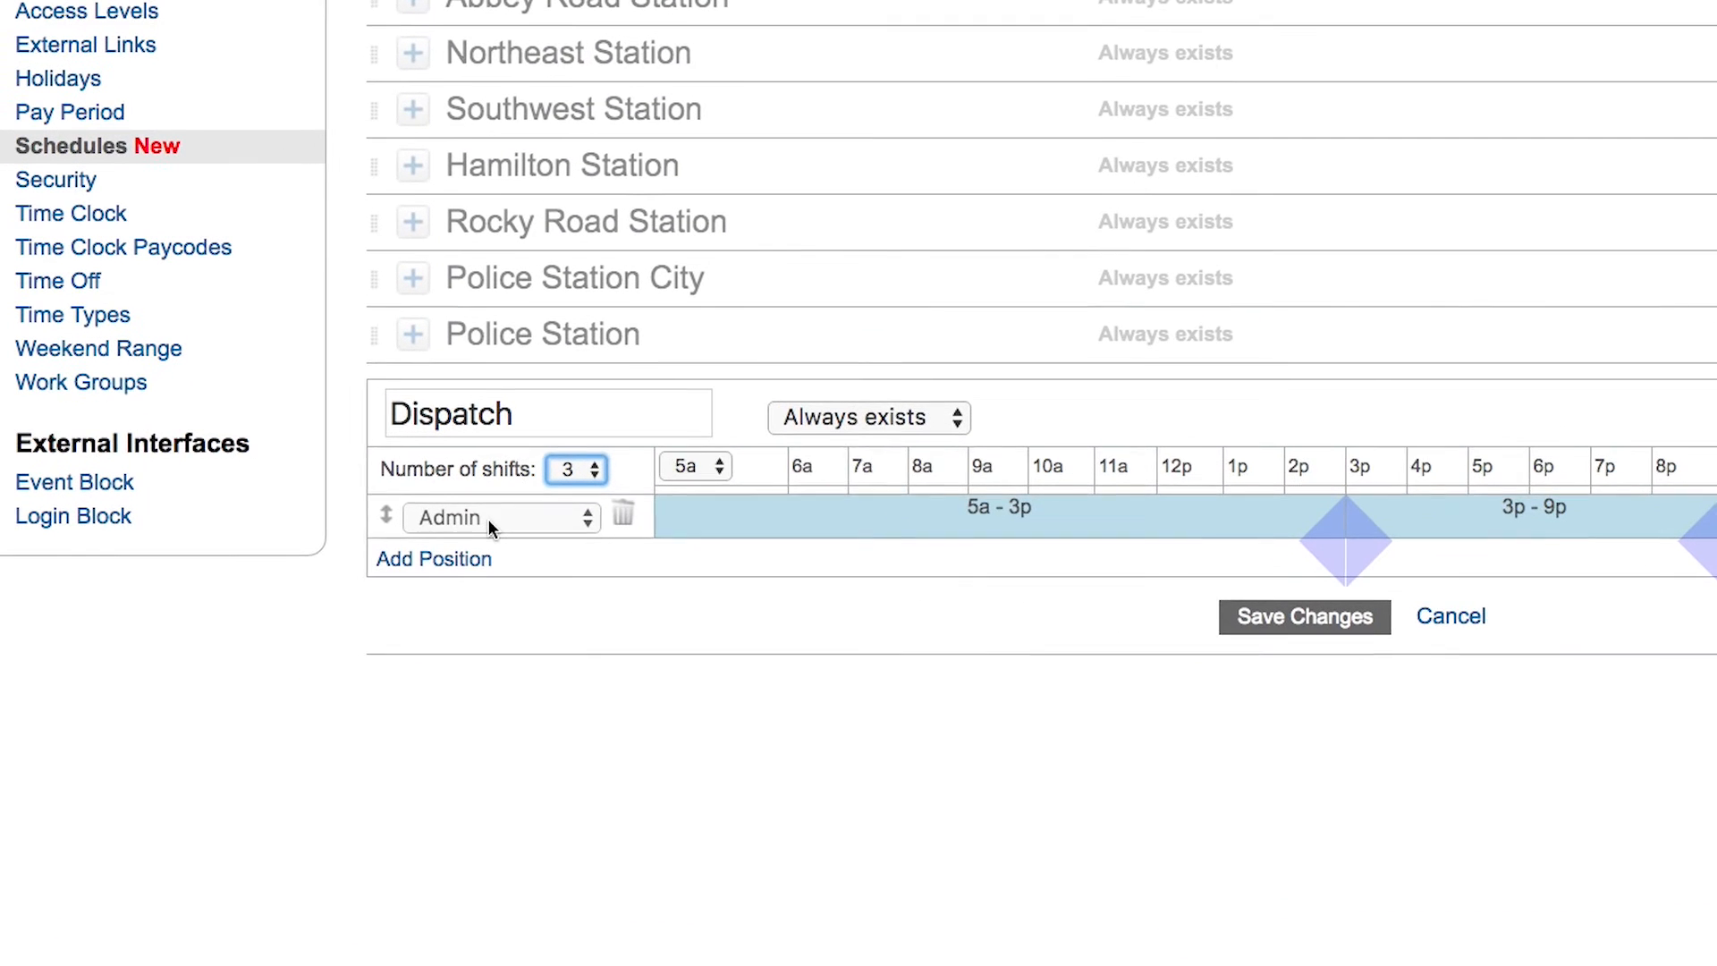
click(550, 517)
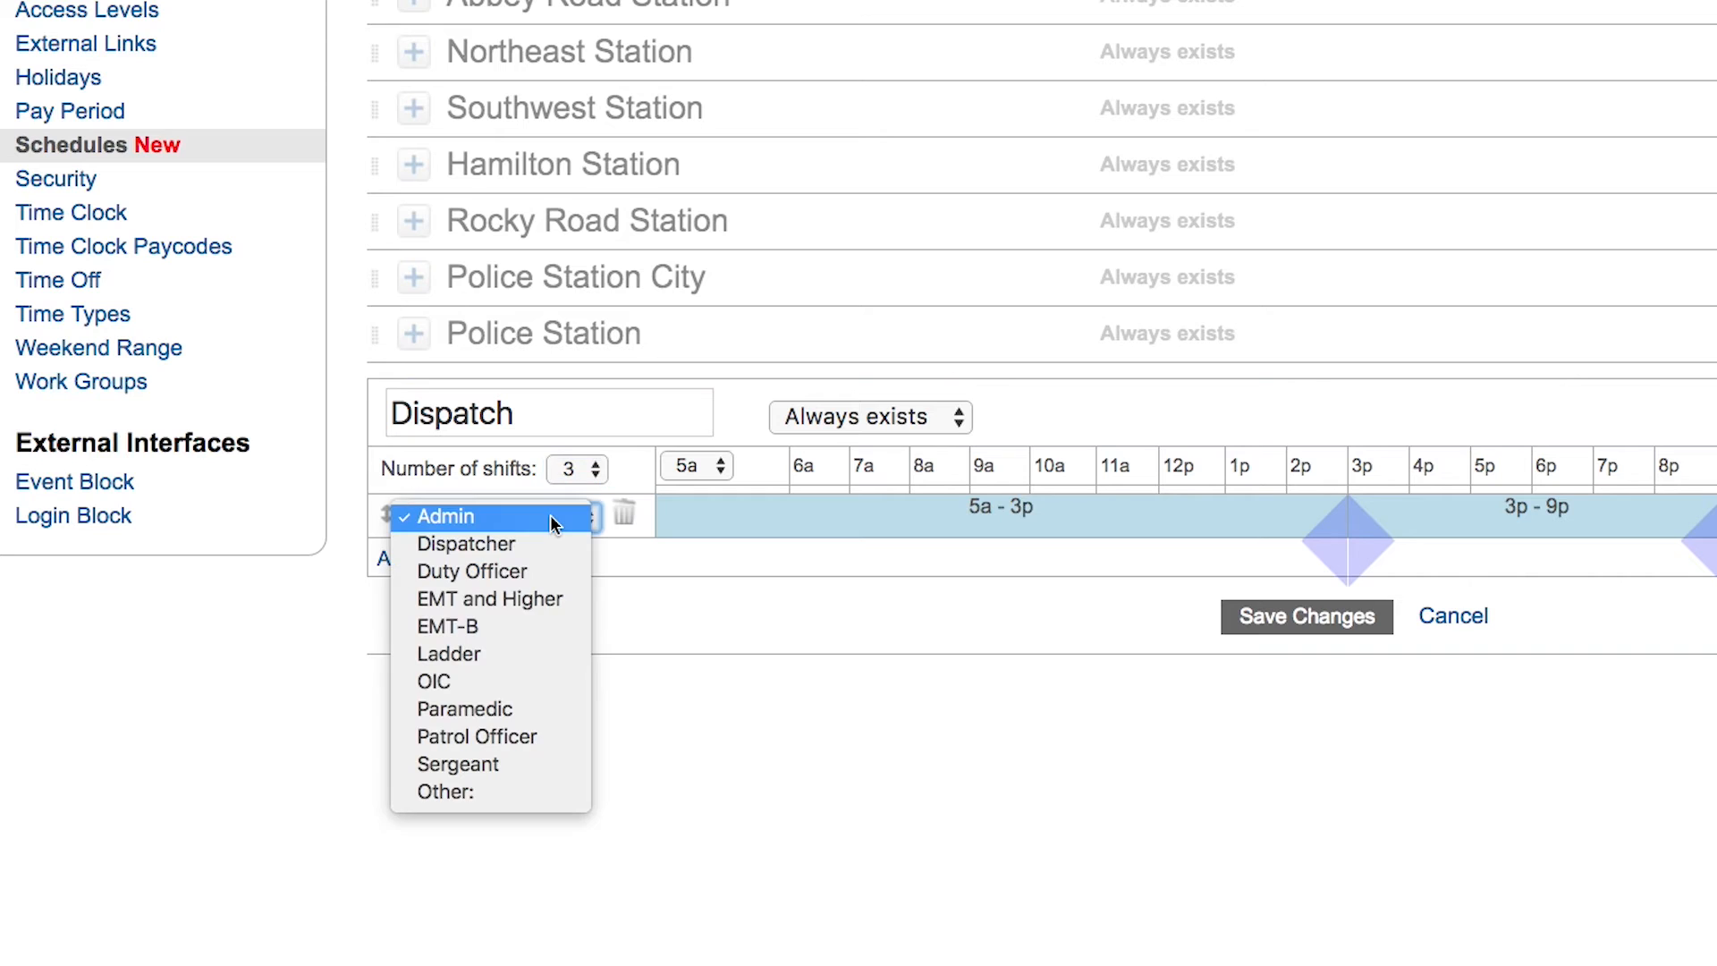
click(526, 546)
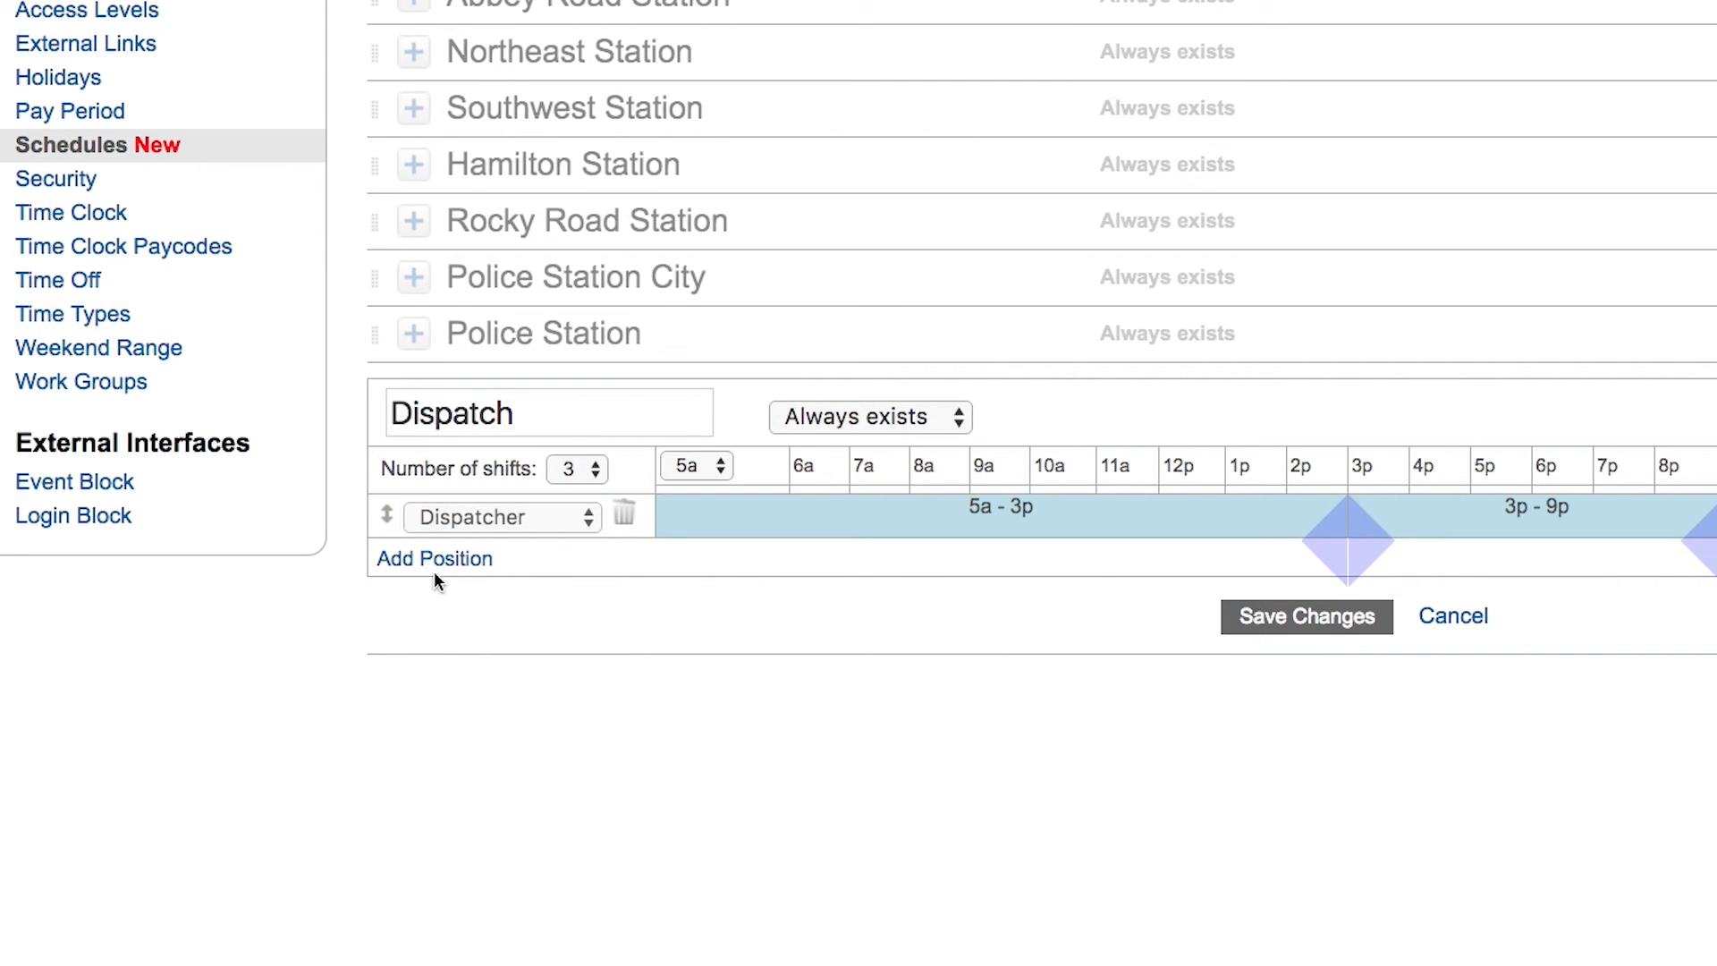
Add a second position using a new qualification named Dispatch Admin
click(435, 560)
click(506, 561)
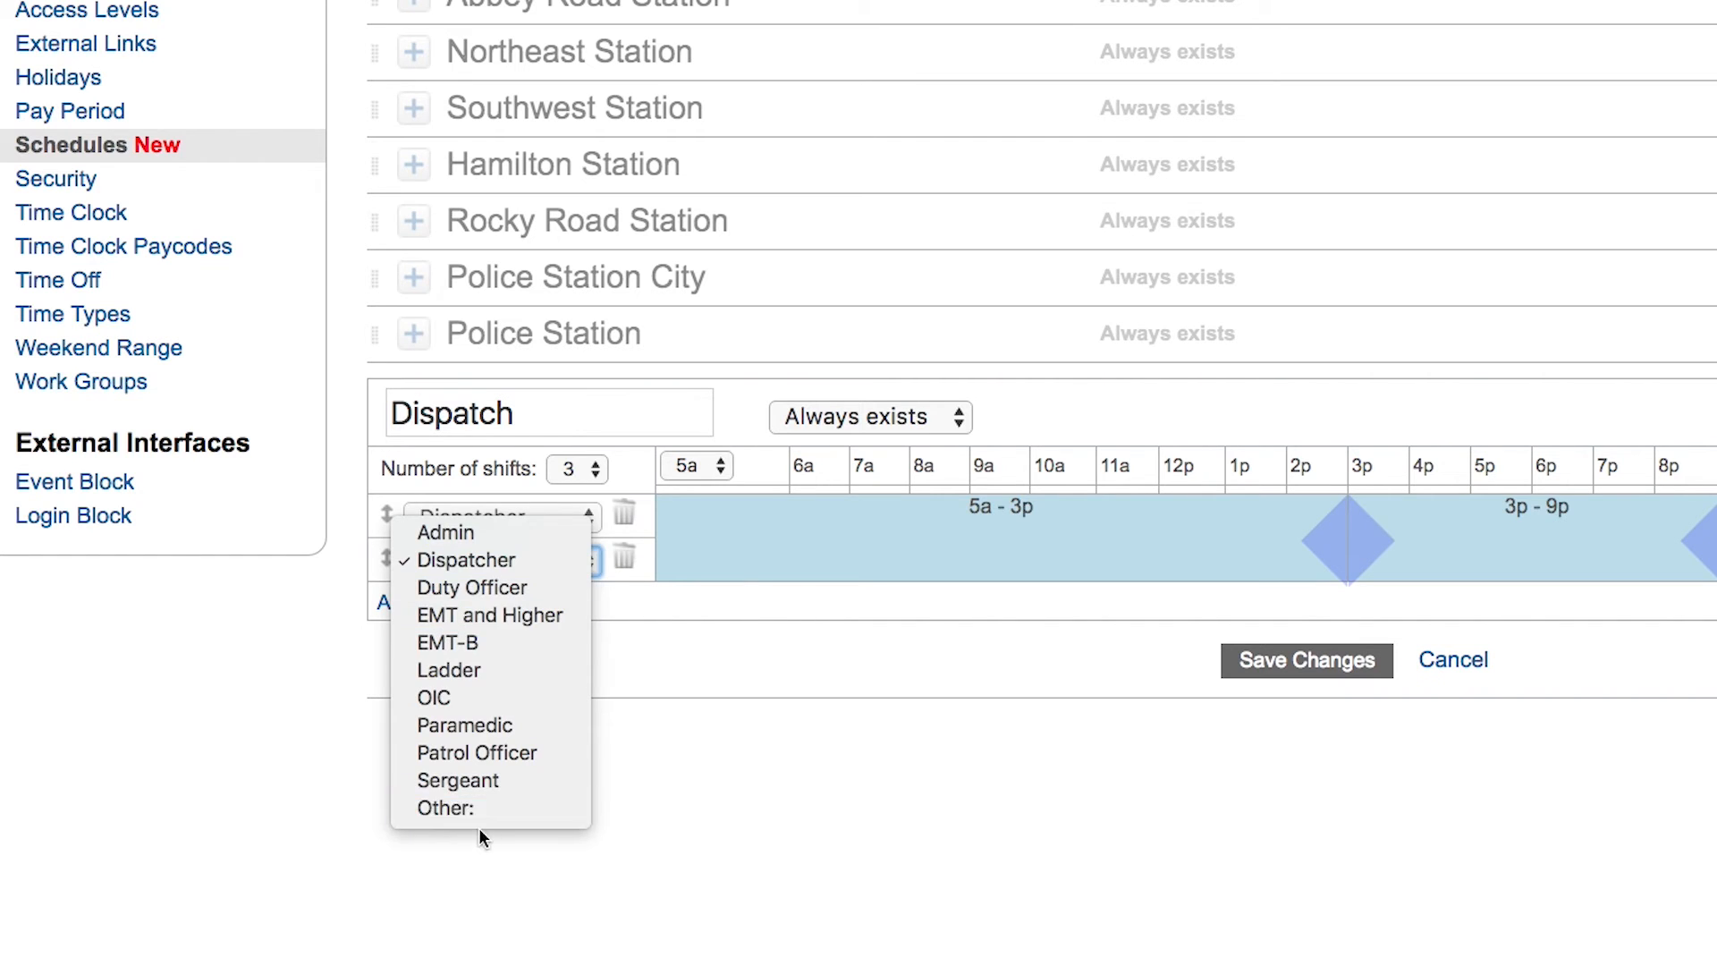
click(447, 808)
text(Disp)
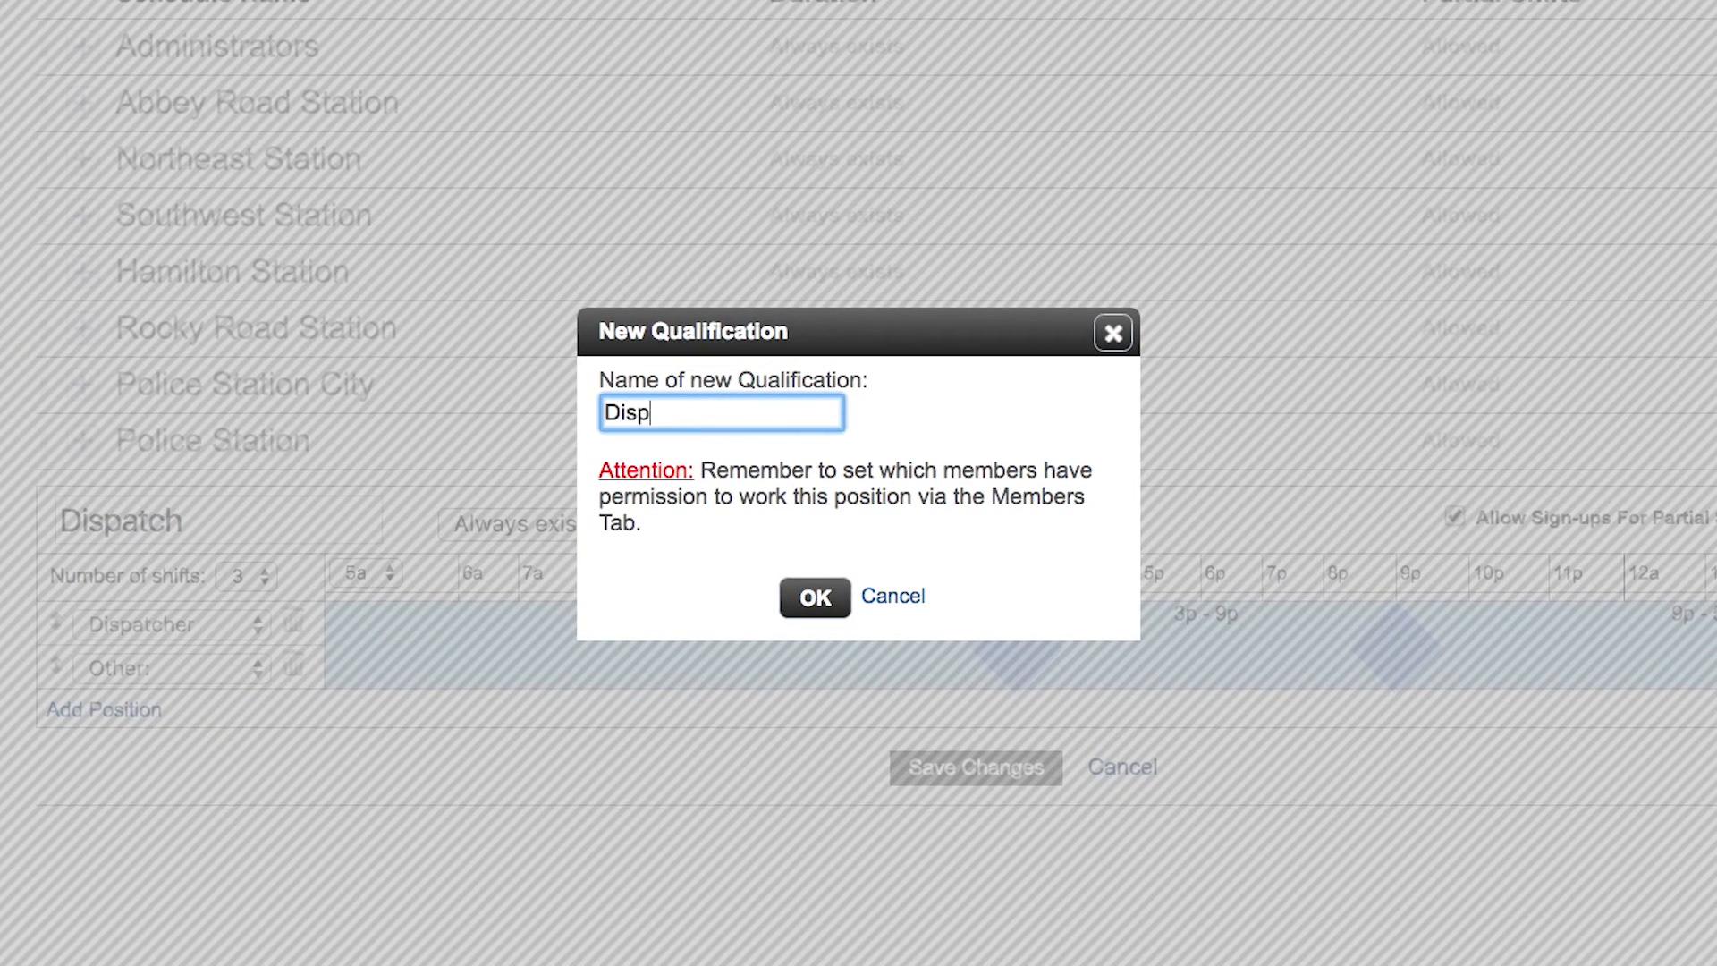
text(atch Admin)
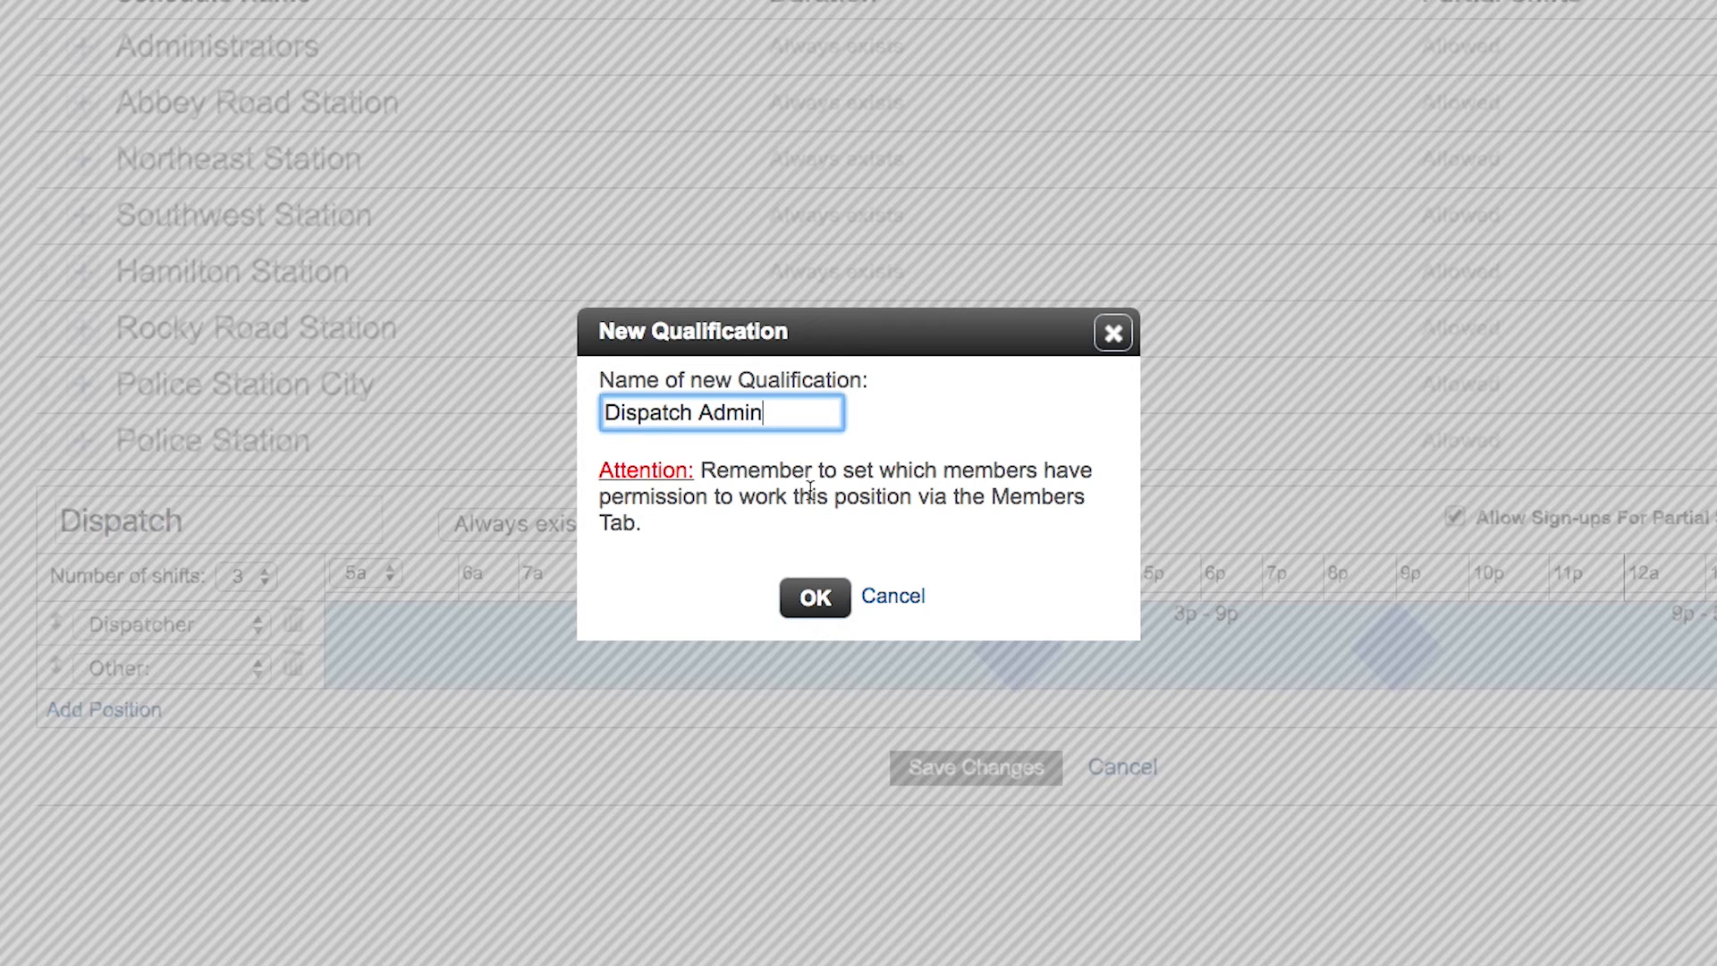
click(814, 598)
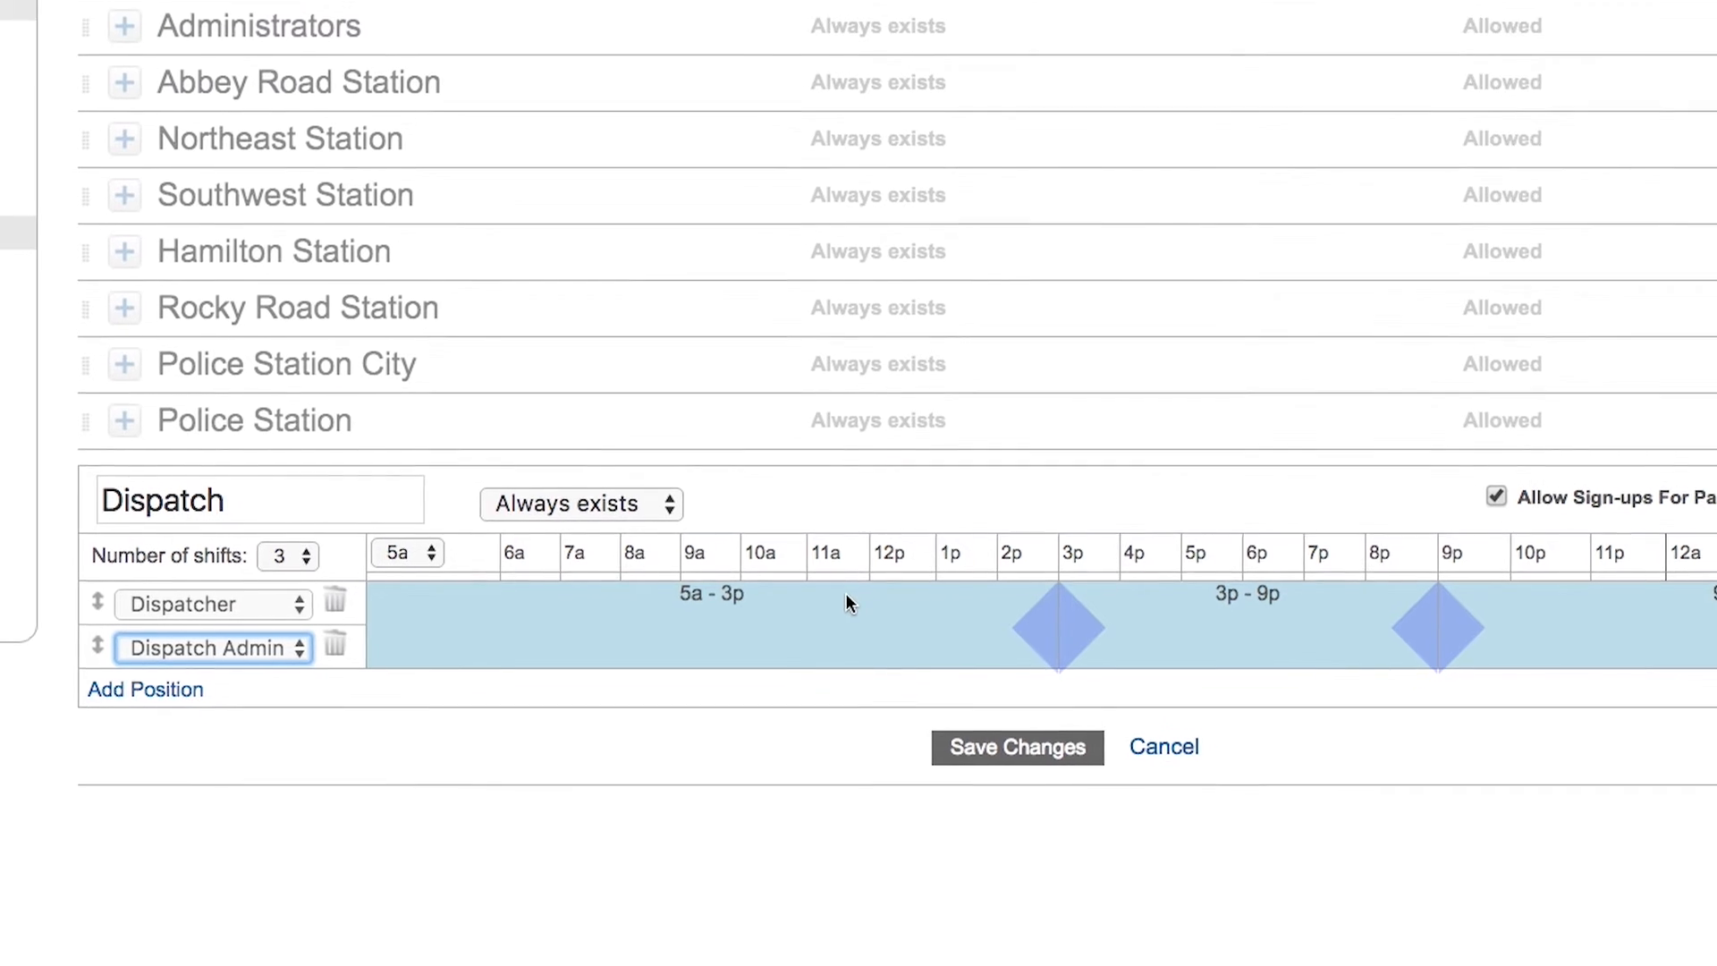
Add two more Dispatch Admin positions and save the Dispatch schedule
click(427, 552)
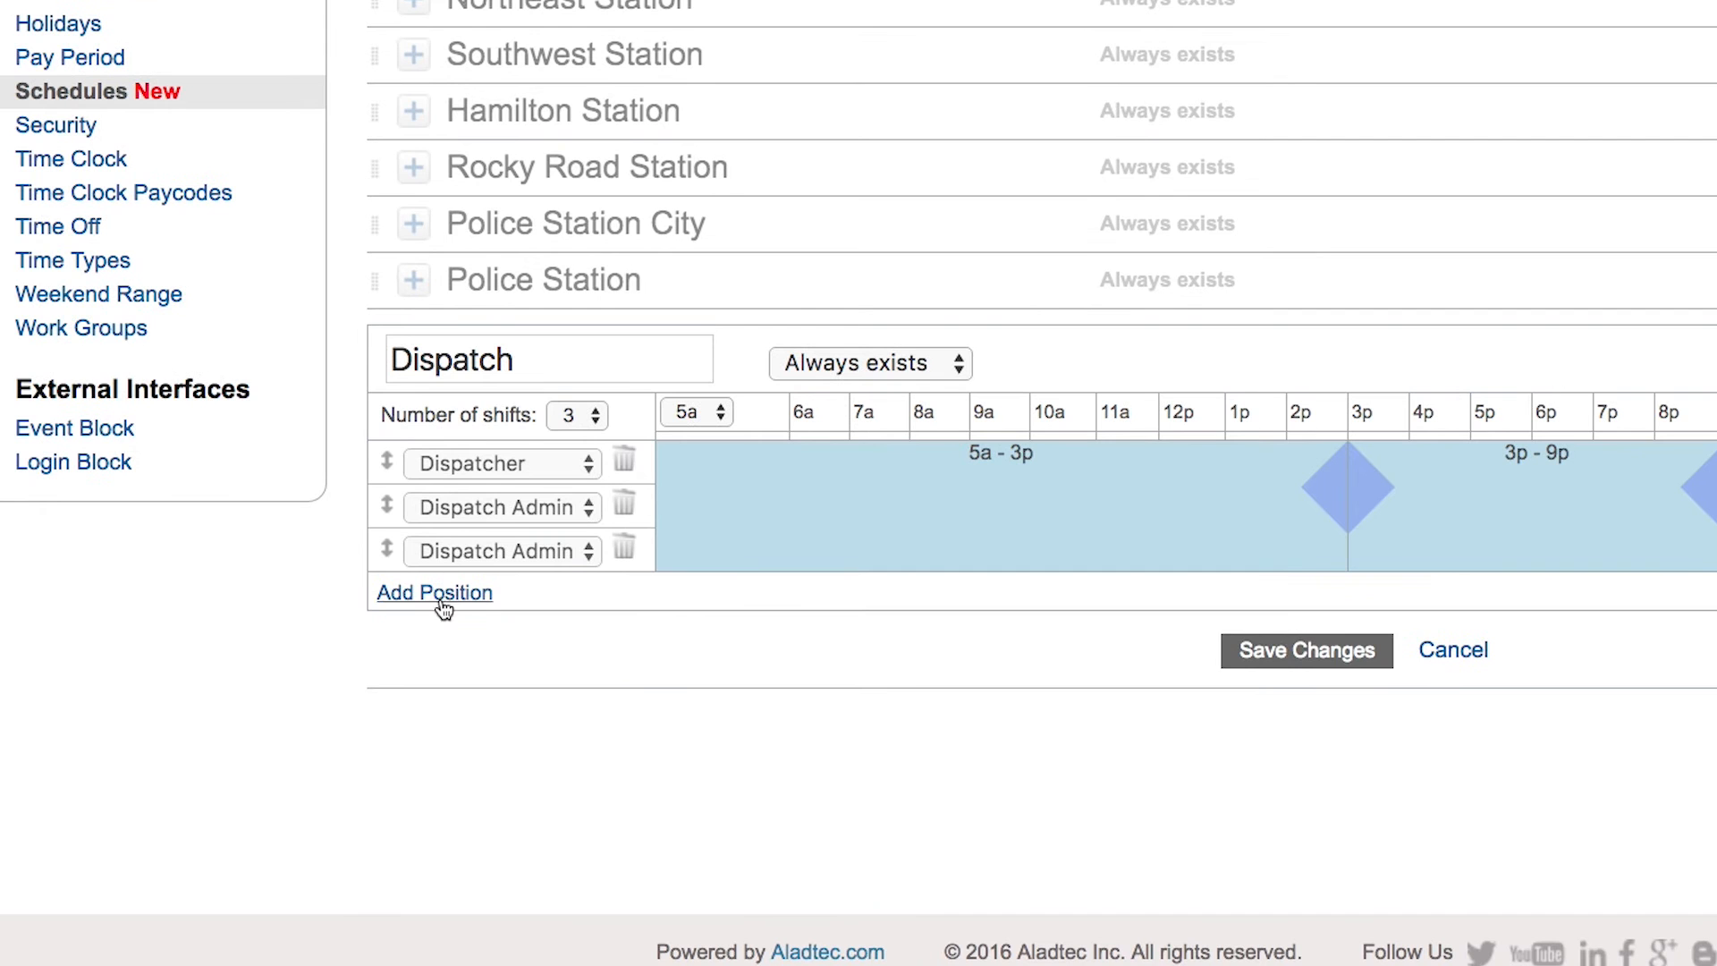
click(439, 594)
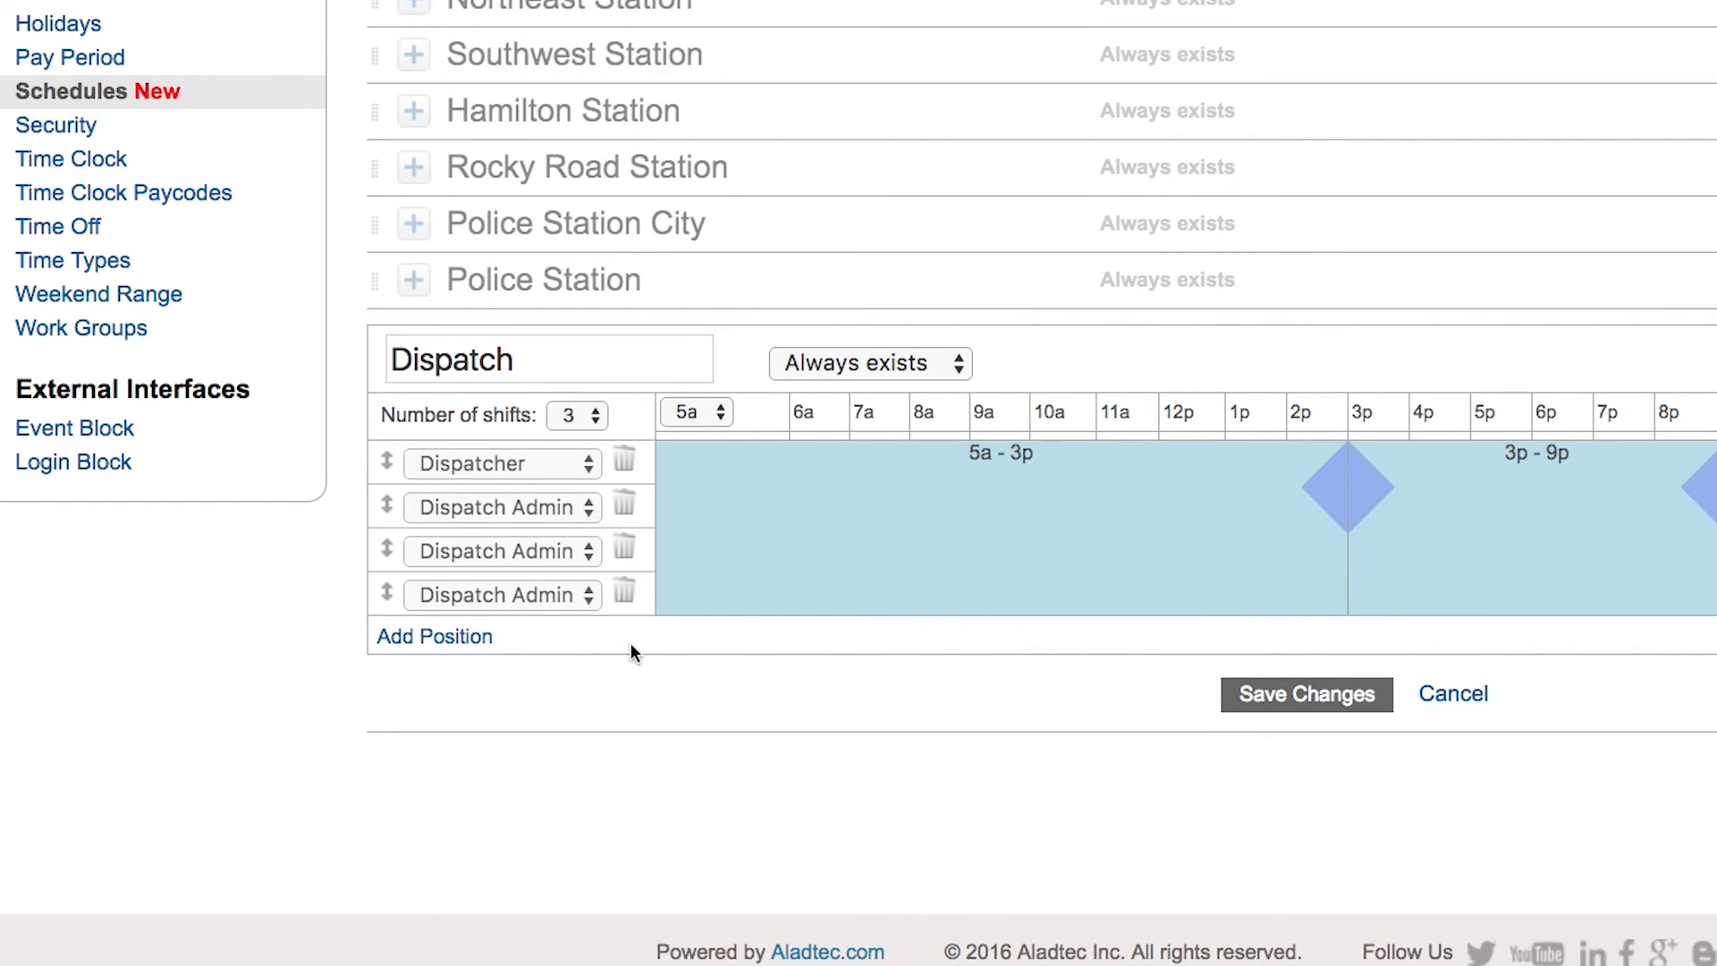
click(1307, 695)
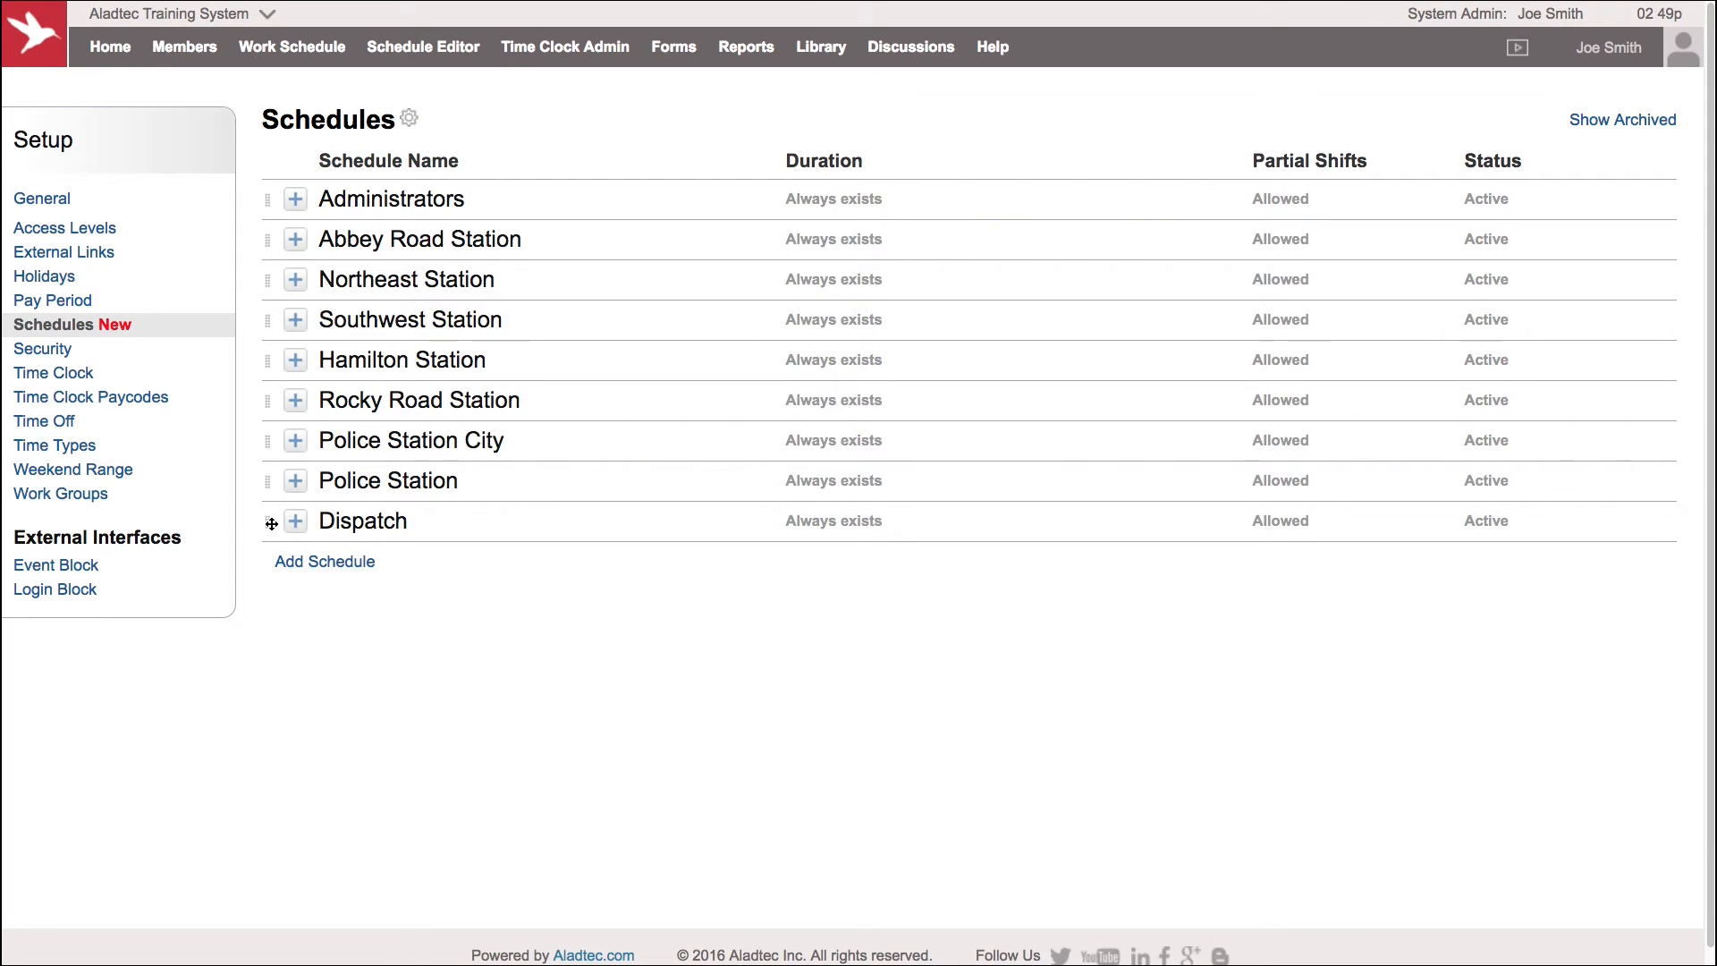
Move the Dispatch schedule below Hamilton Station, then clone it as a new schedule named Dispatch 2
drag(271, 523, 268, 362)
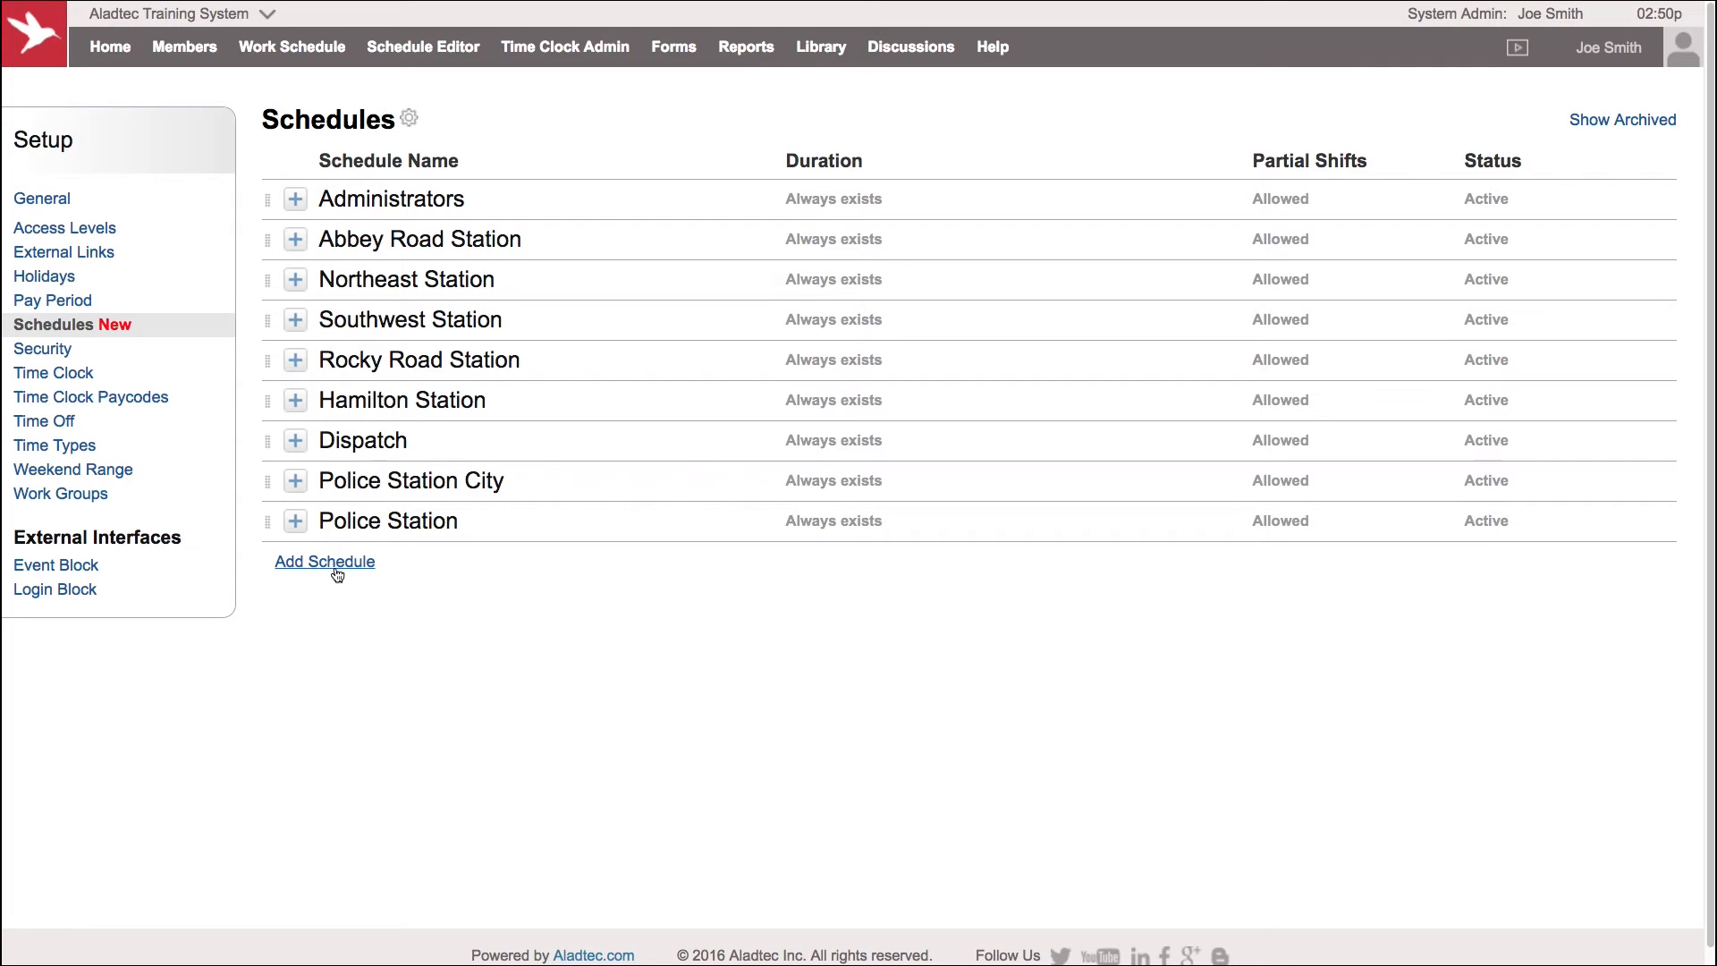
click(295, 440)
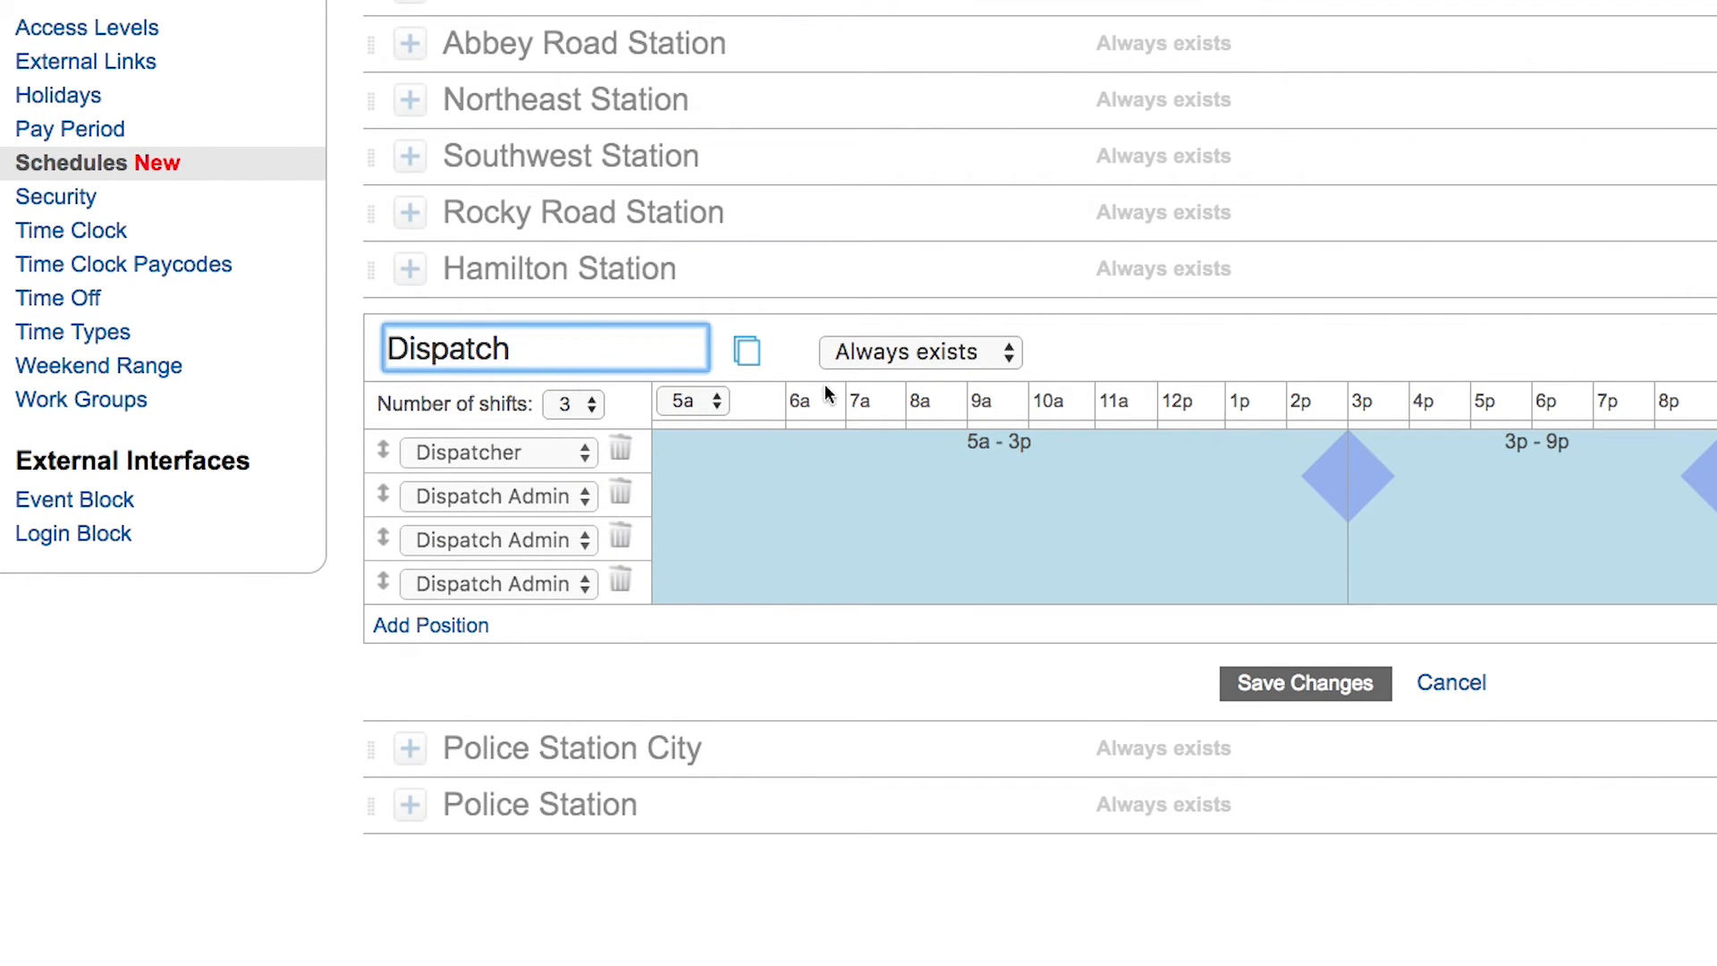
click(748, 351)
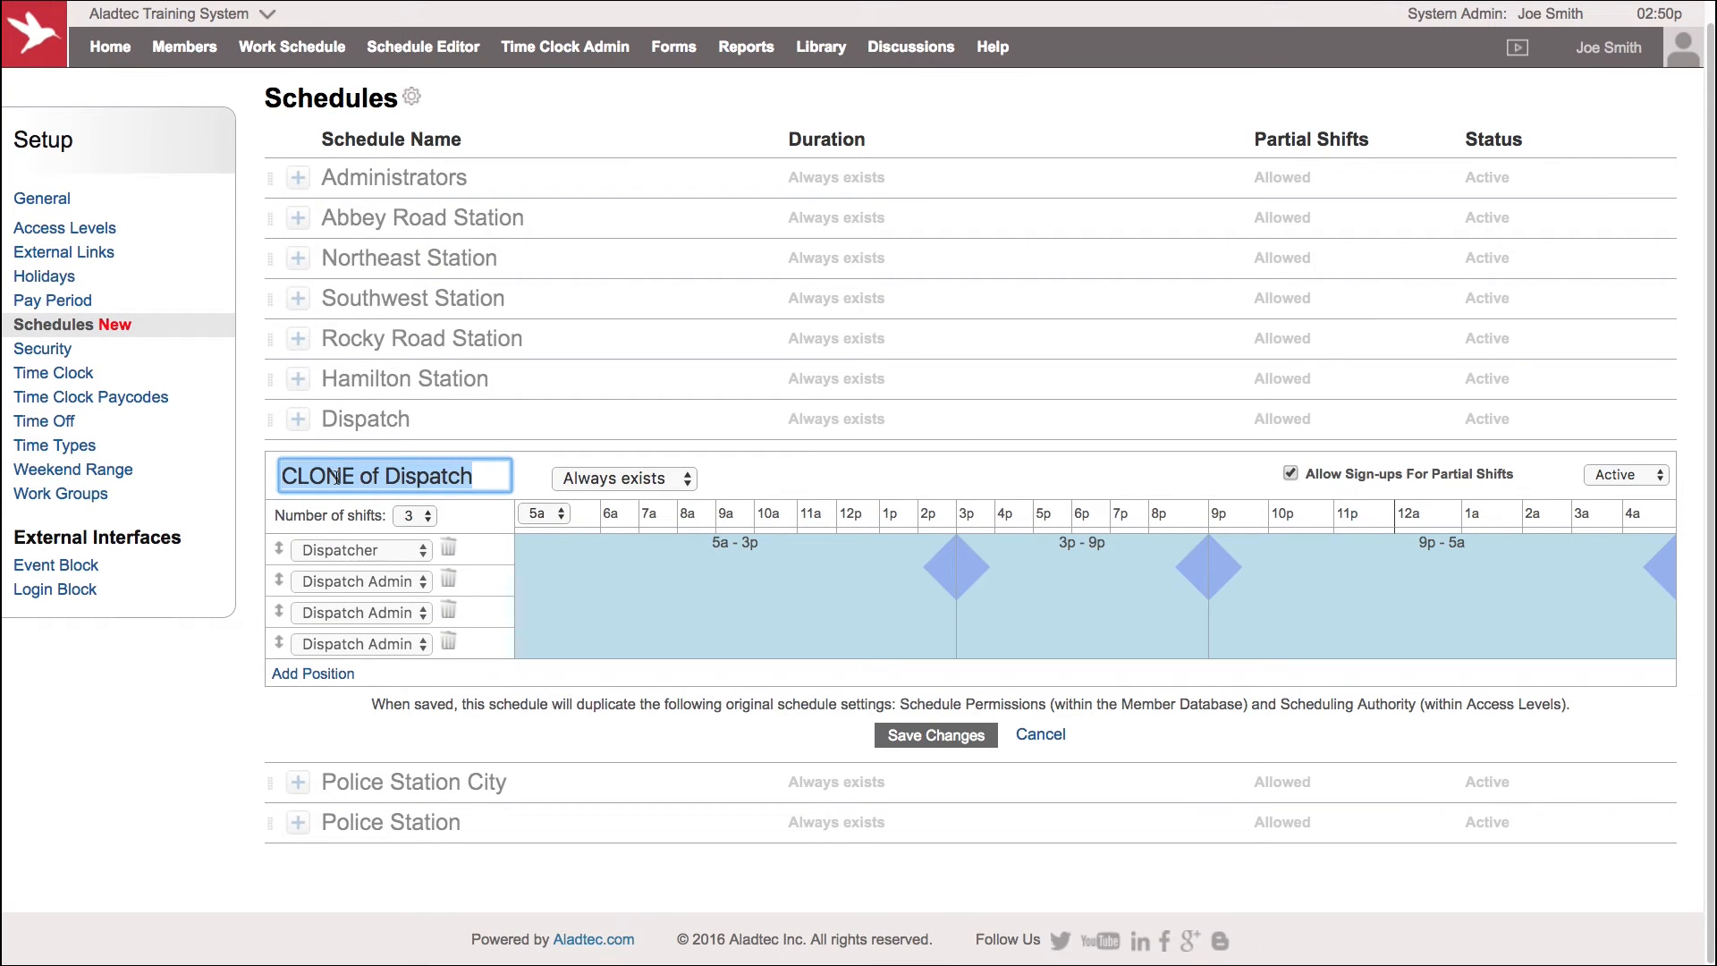
click(340, 477)
mouse_move(386, 476)
mouse_down()
mouse_move(474, 477)
mouse_move(257, 480)
mouse_up()
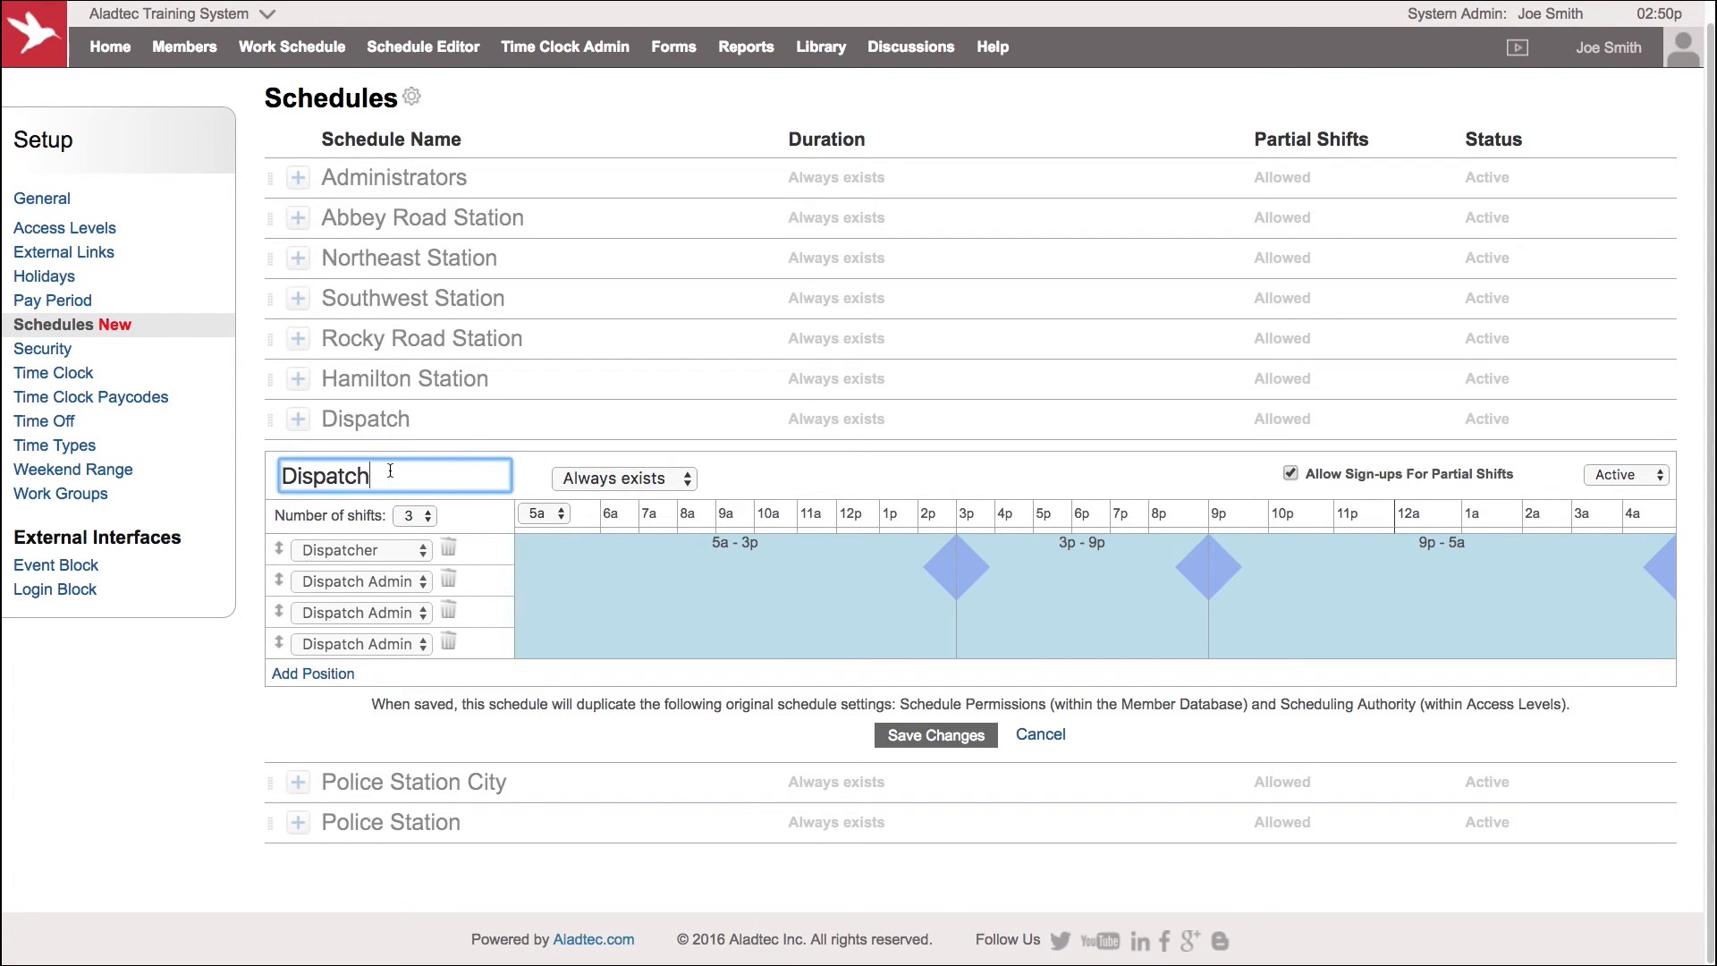
text(2)
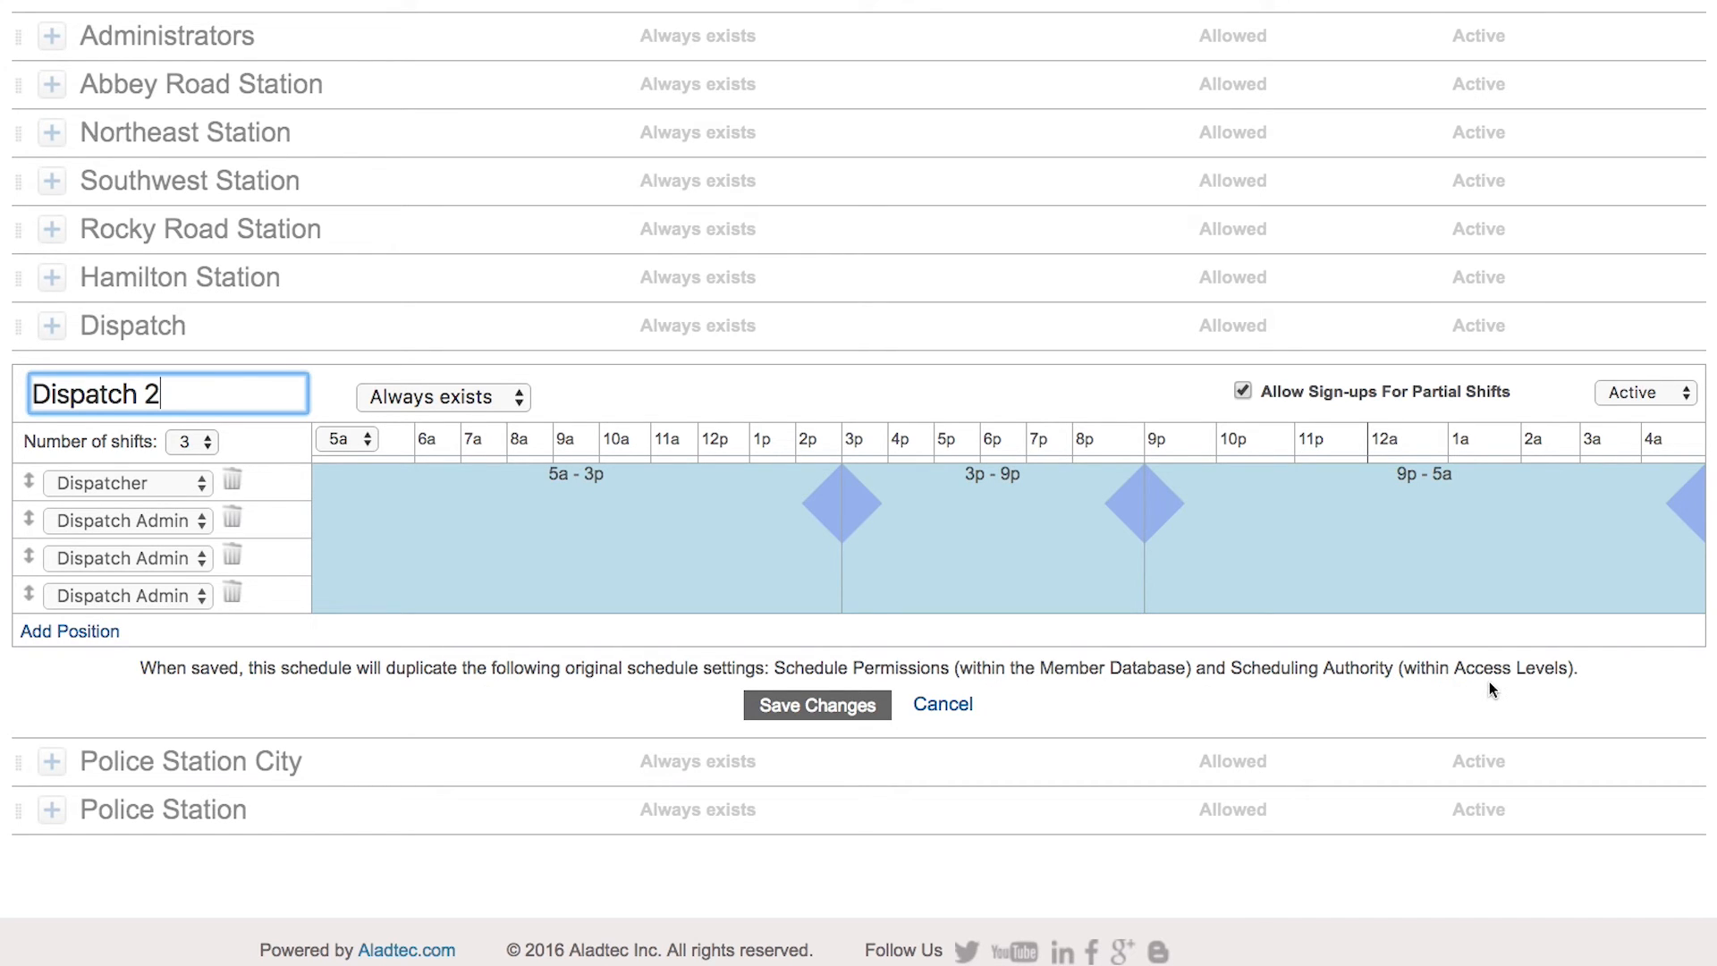
click(817, 705)
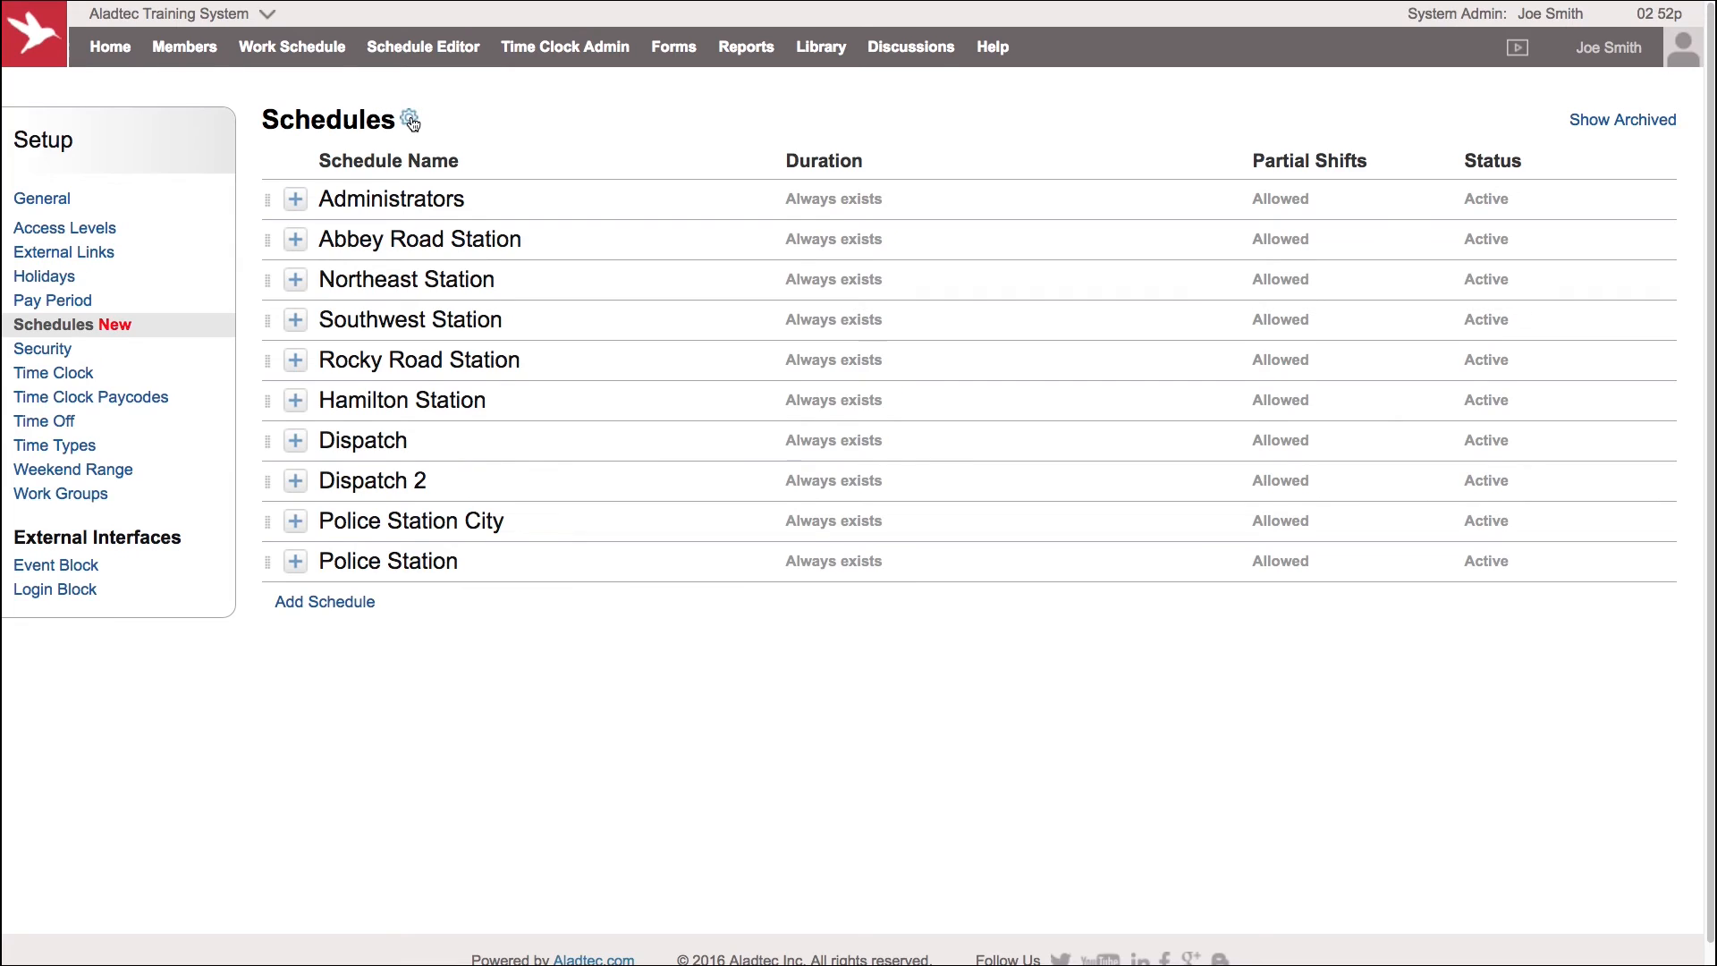
Open the schedule view settings and review the default work schedule view and monthly open shift split options
click(409, 119)
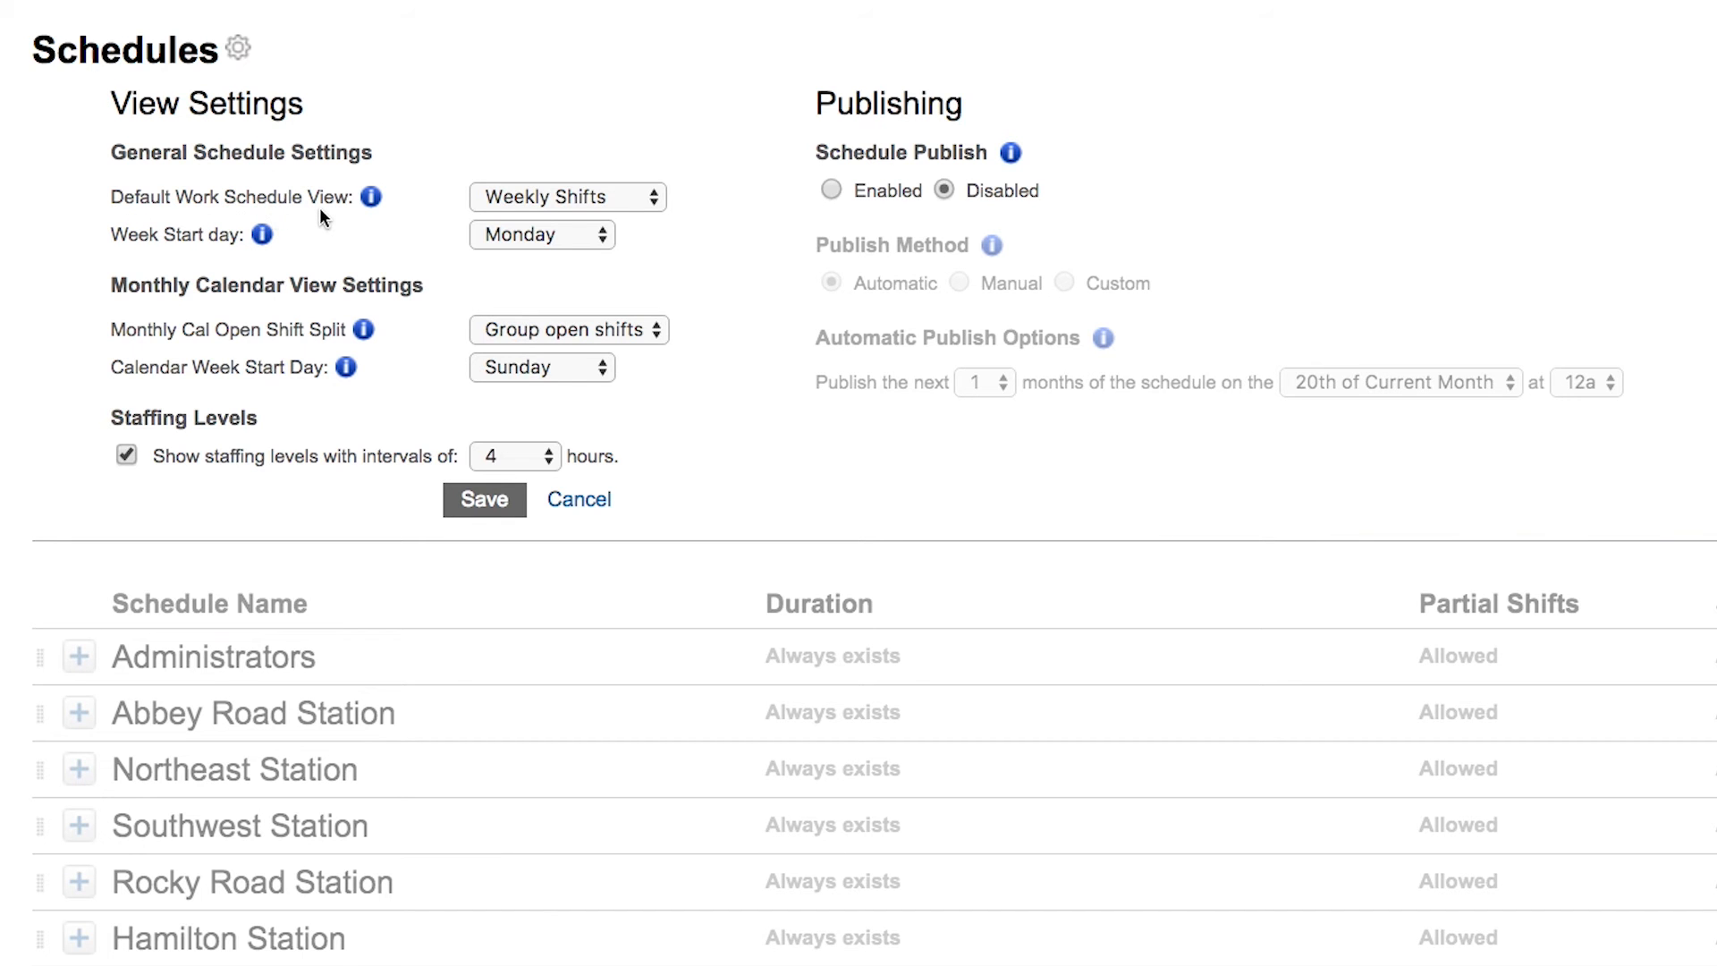
mouse_move(325, 51)
click(612, 204)
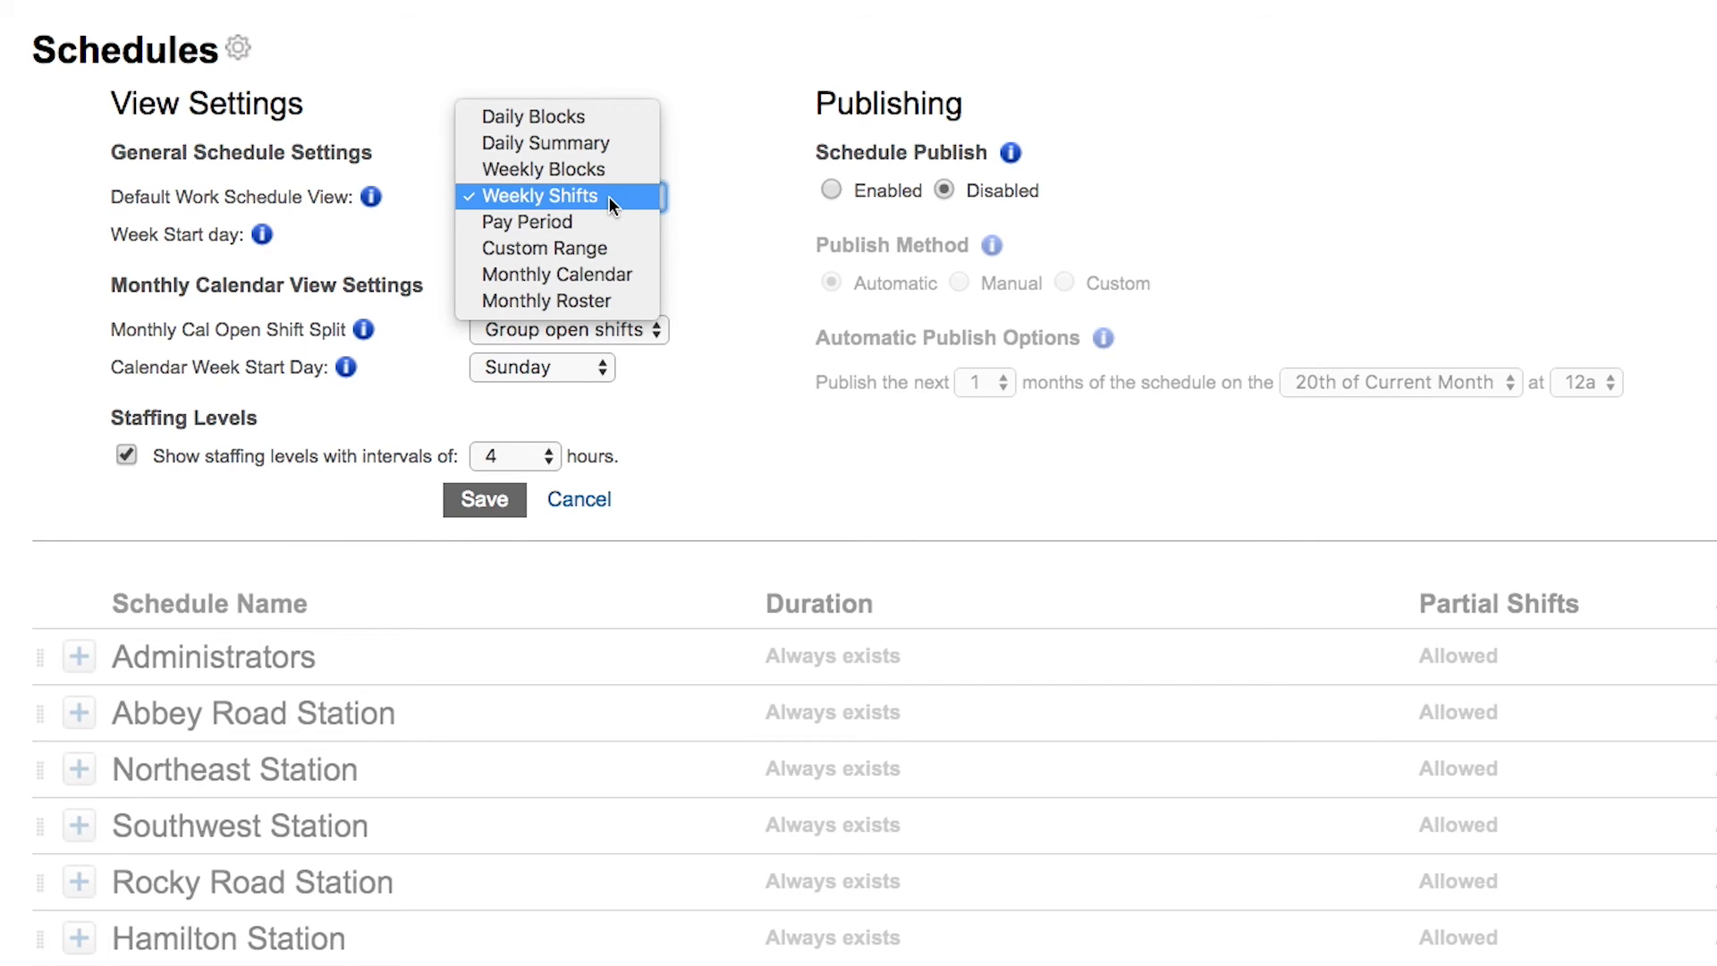
click(603, 195)
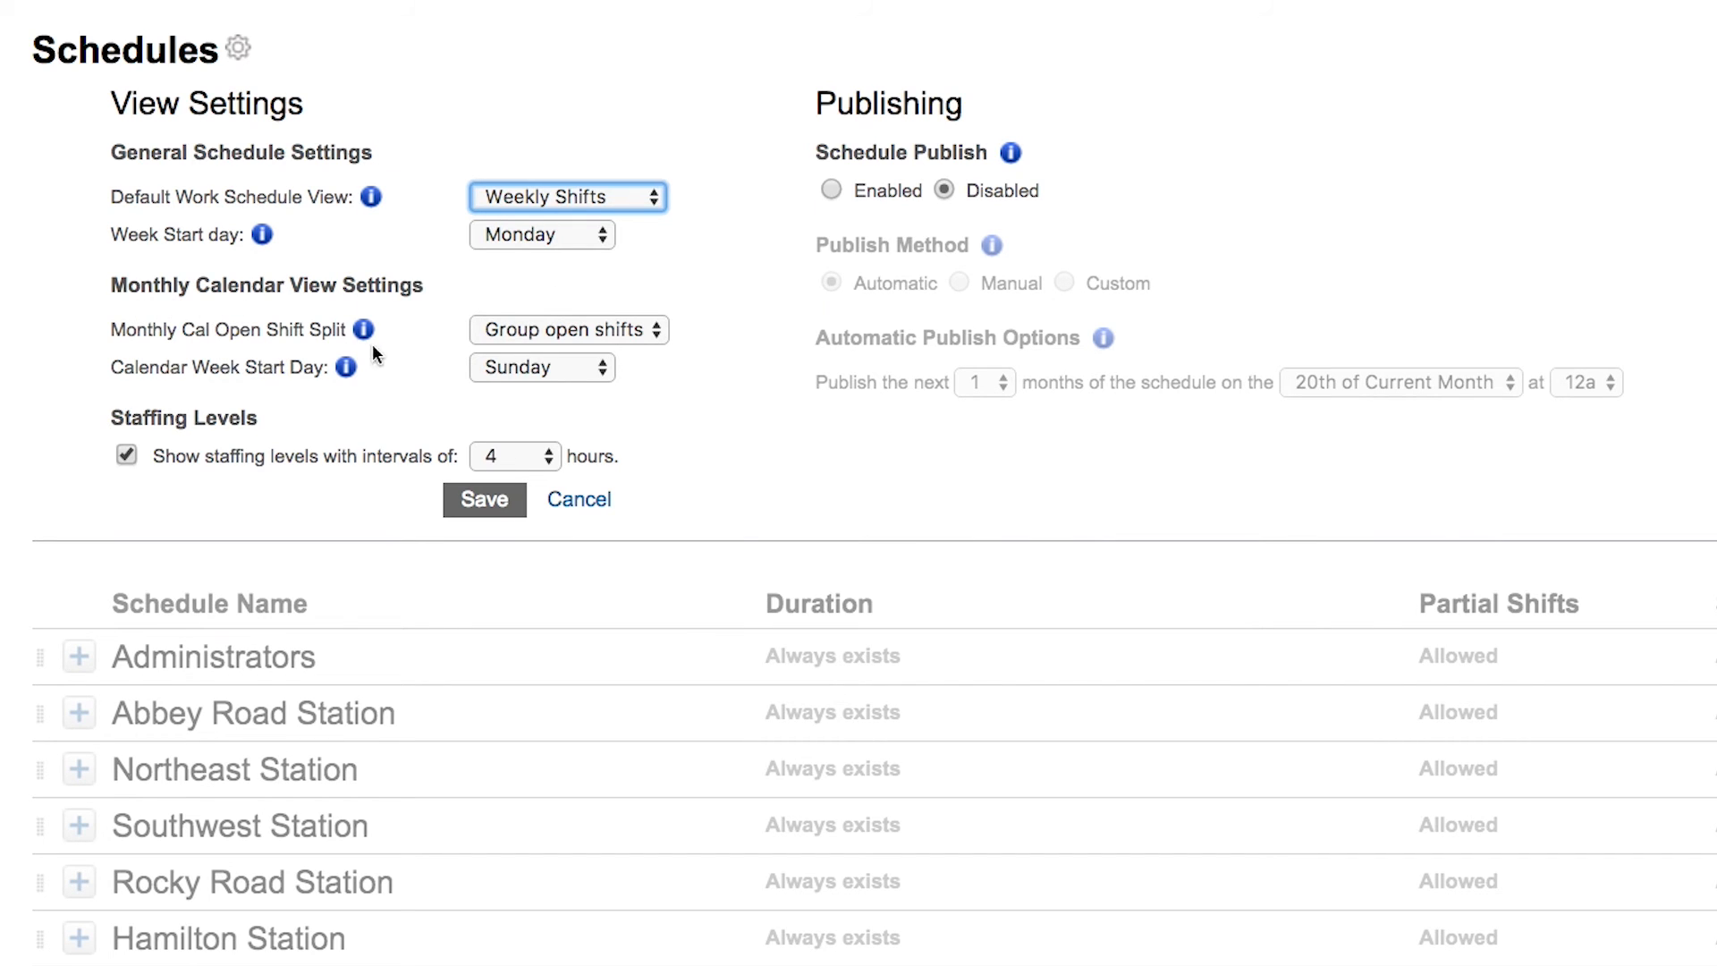
click(597, 332)
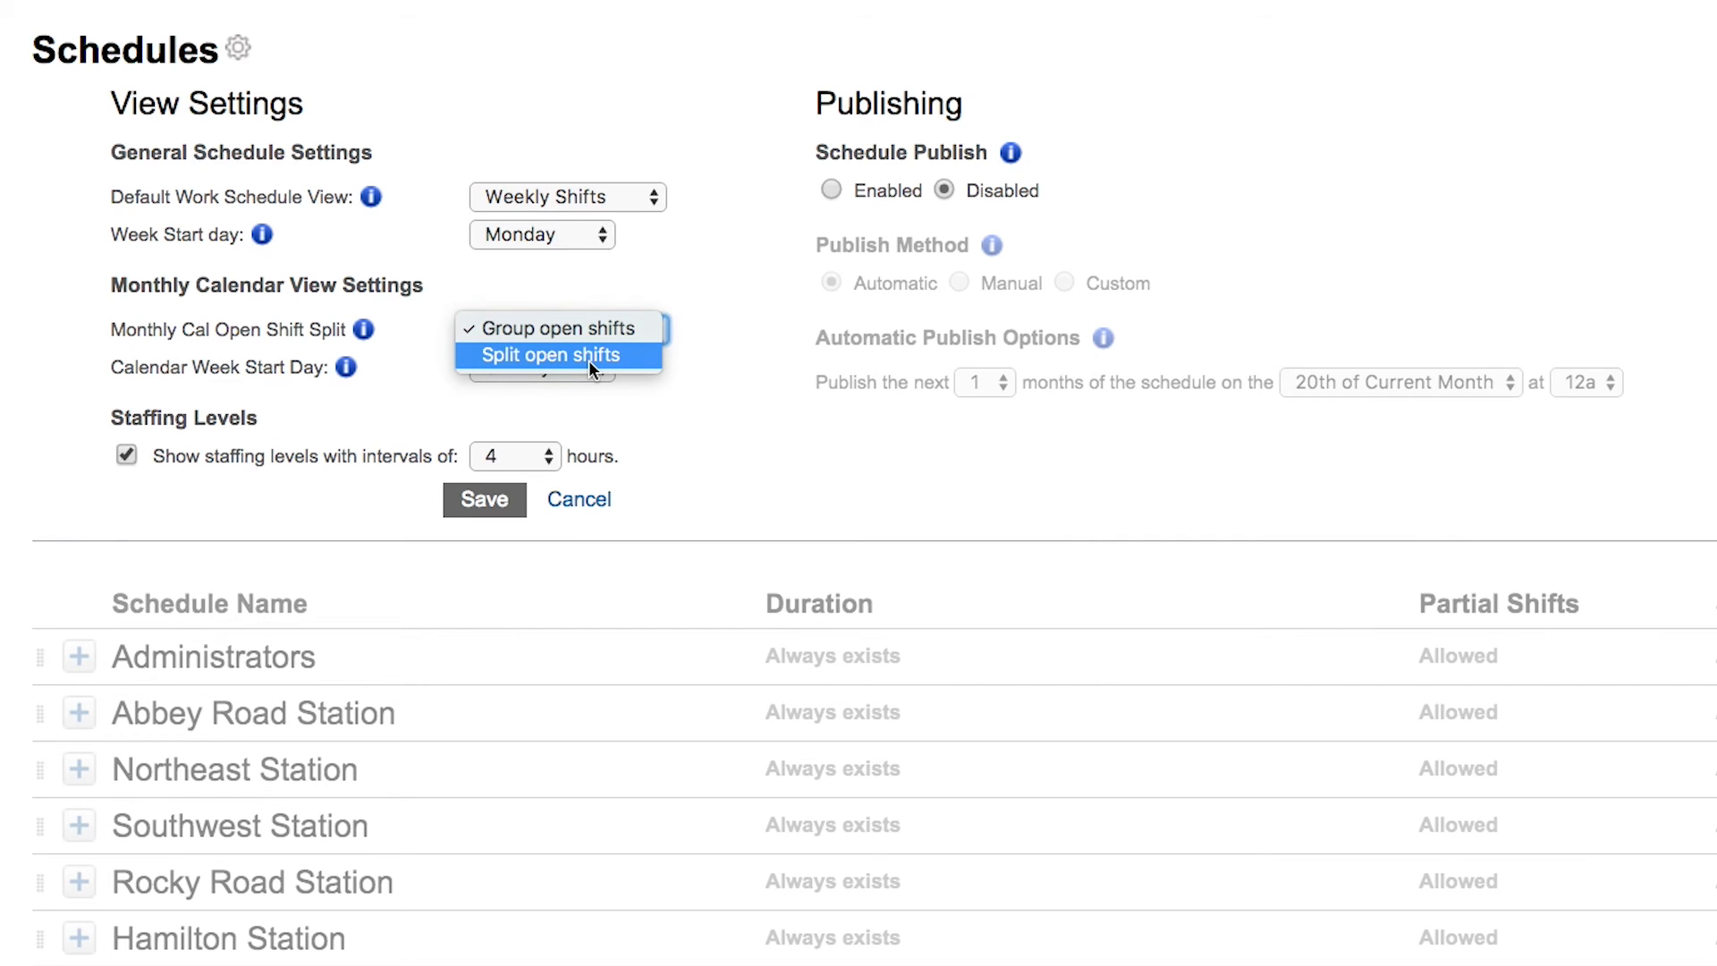
click(473, 287)
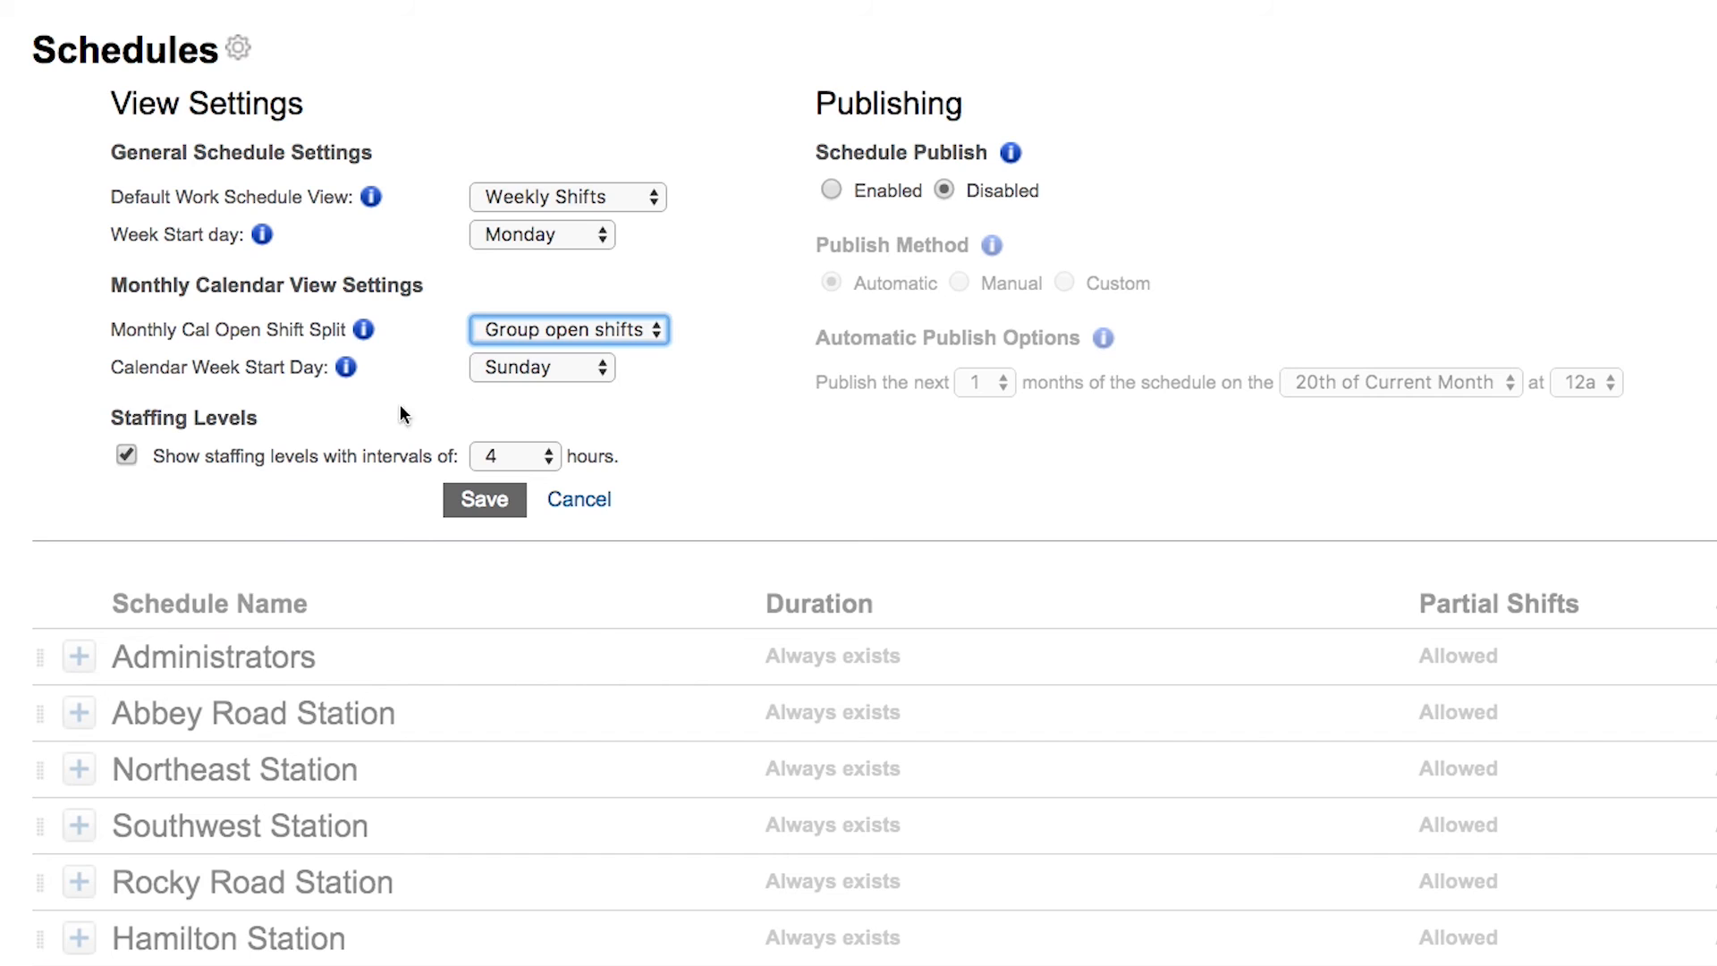
Review the options for calendar week start day, default work schedule view, and staffing level intervals without changing them
click(569, 374)
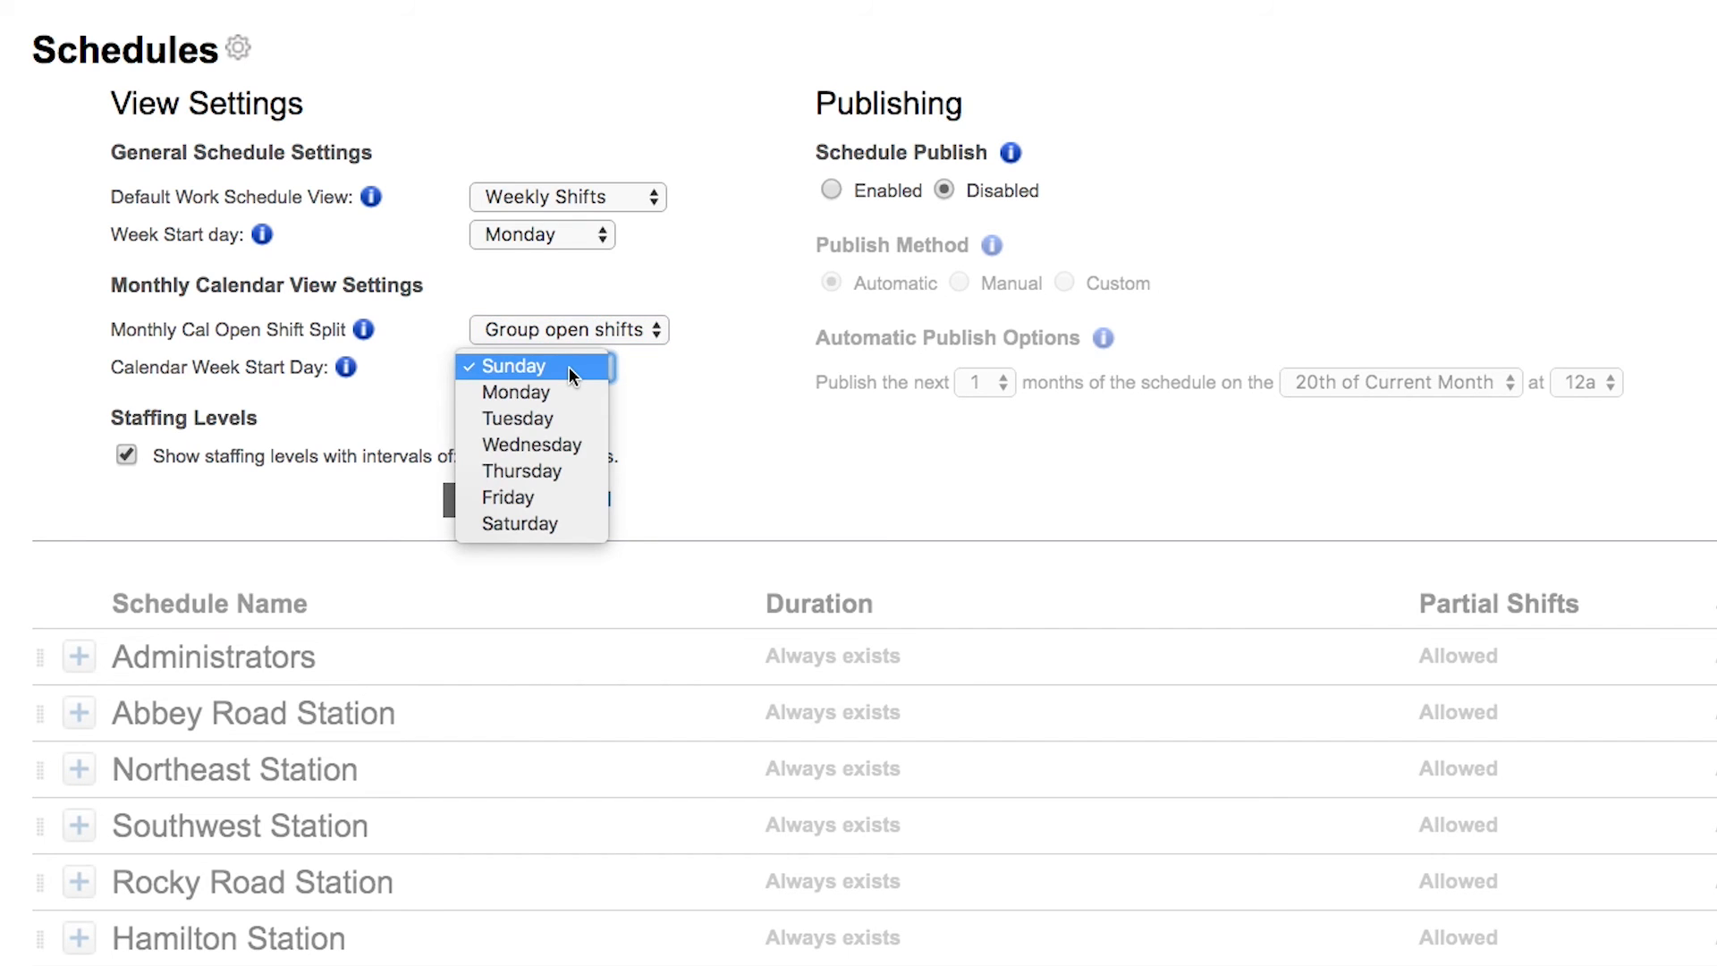
click(569, 369)
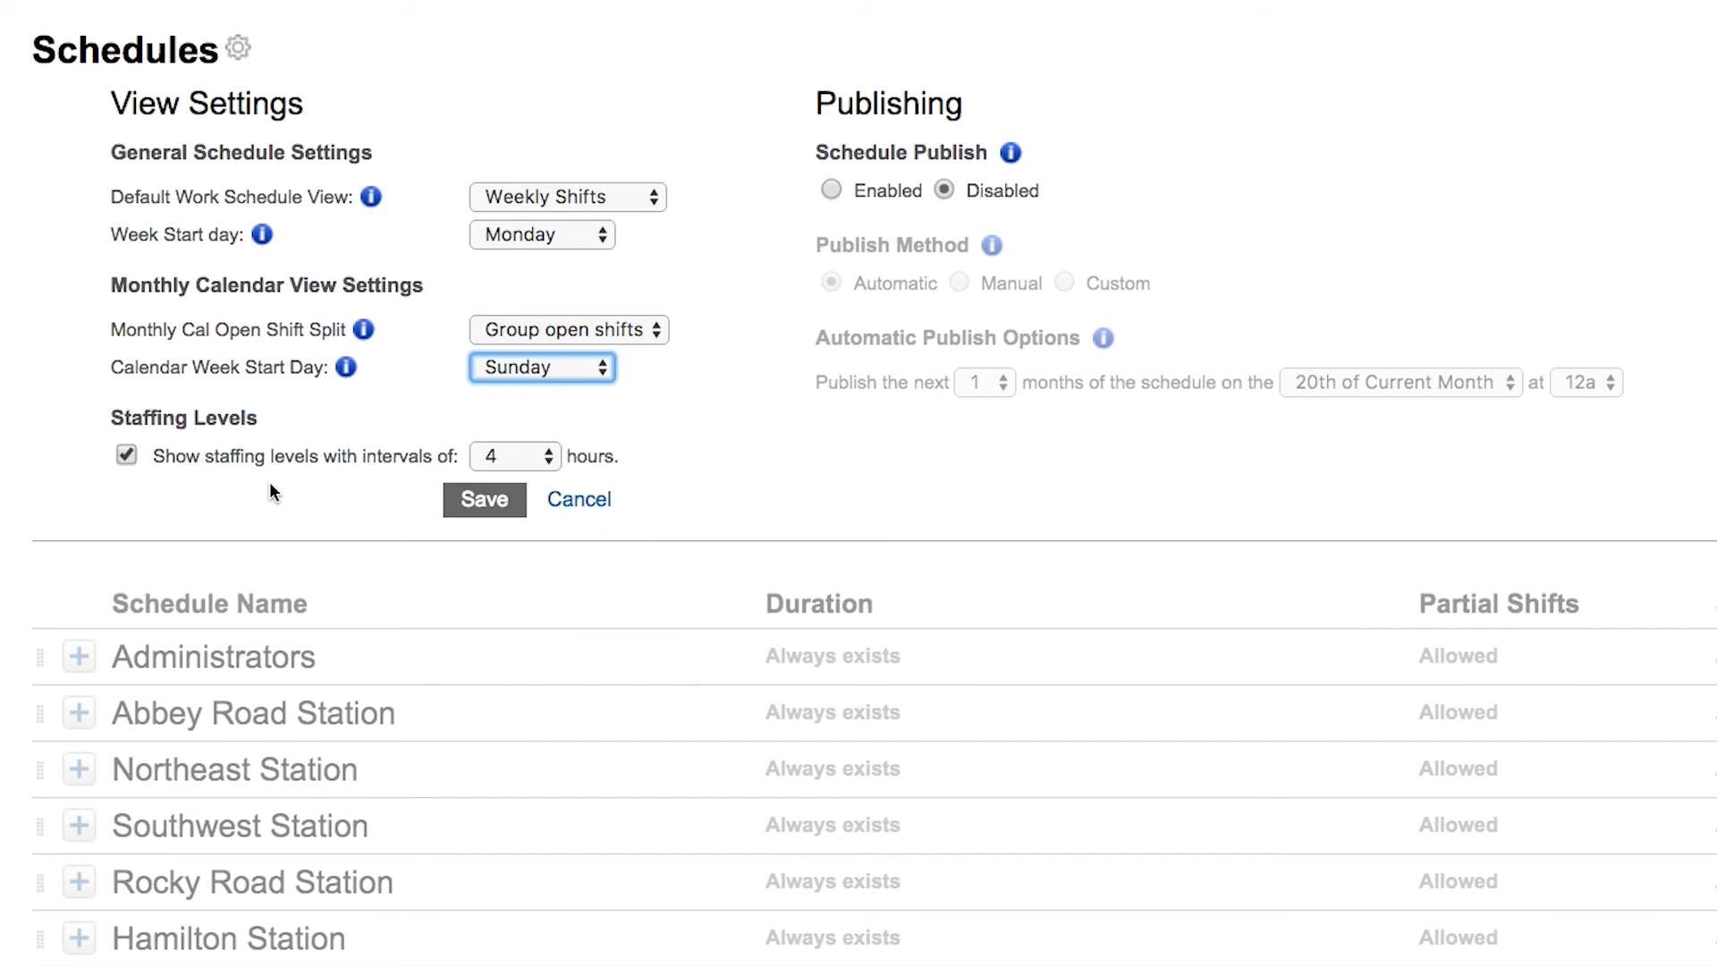
click(599, 196)
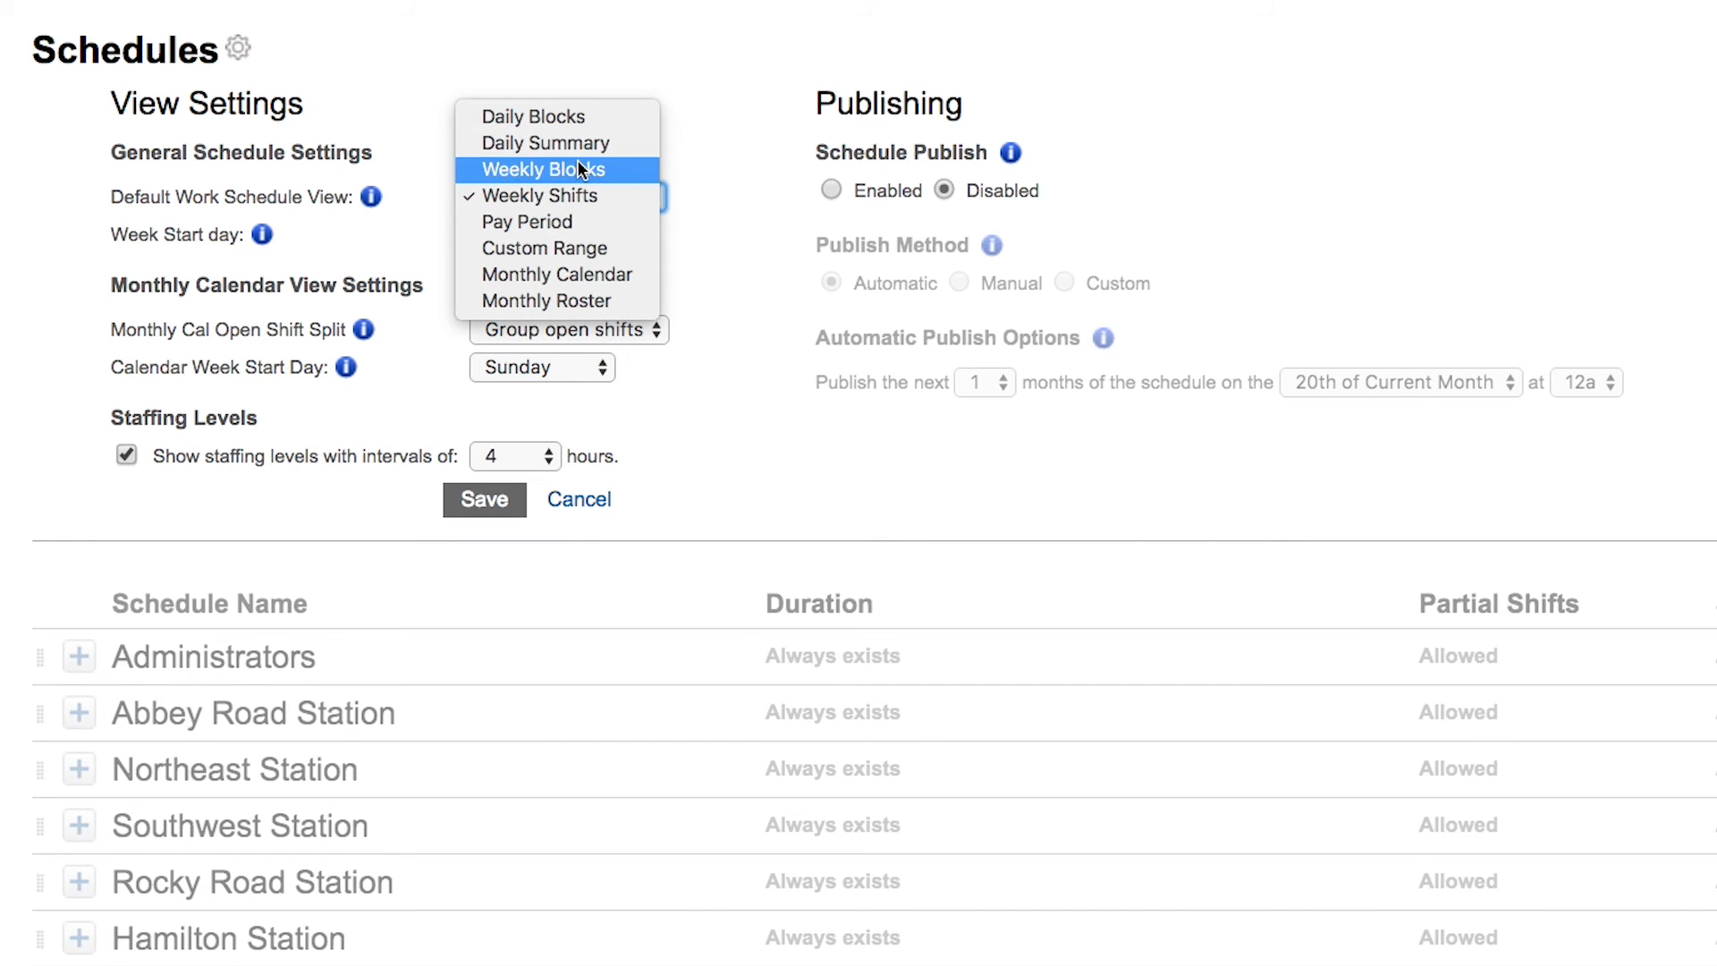
click(240, 490)
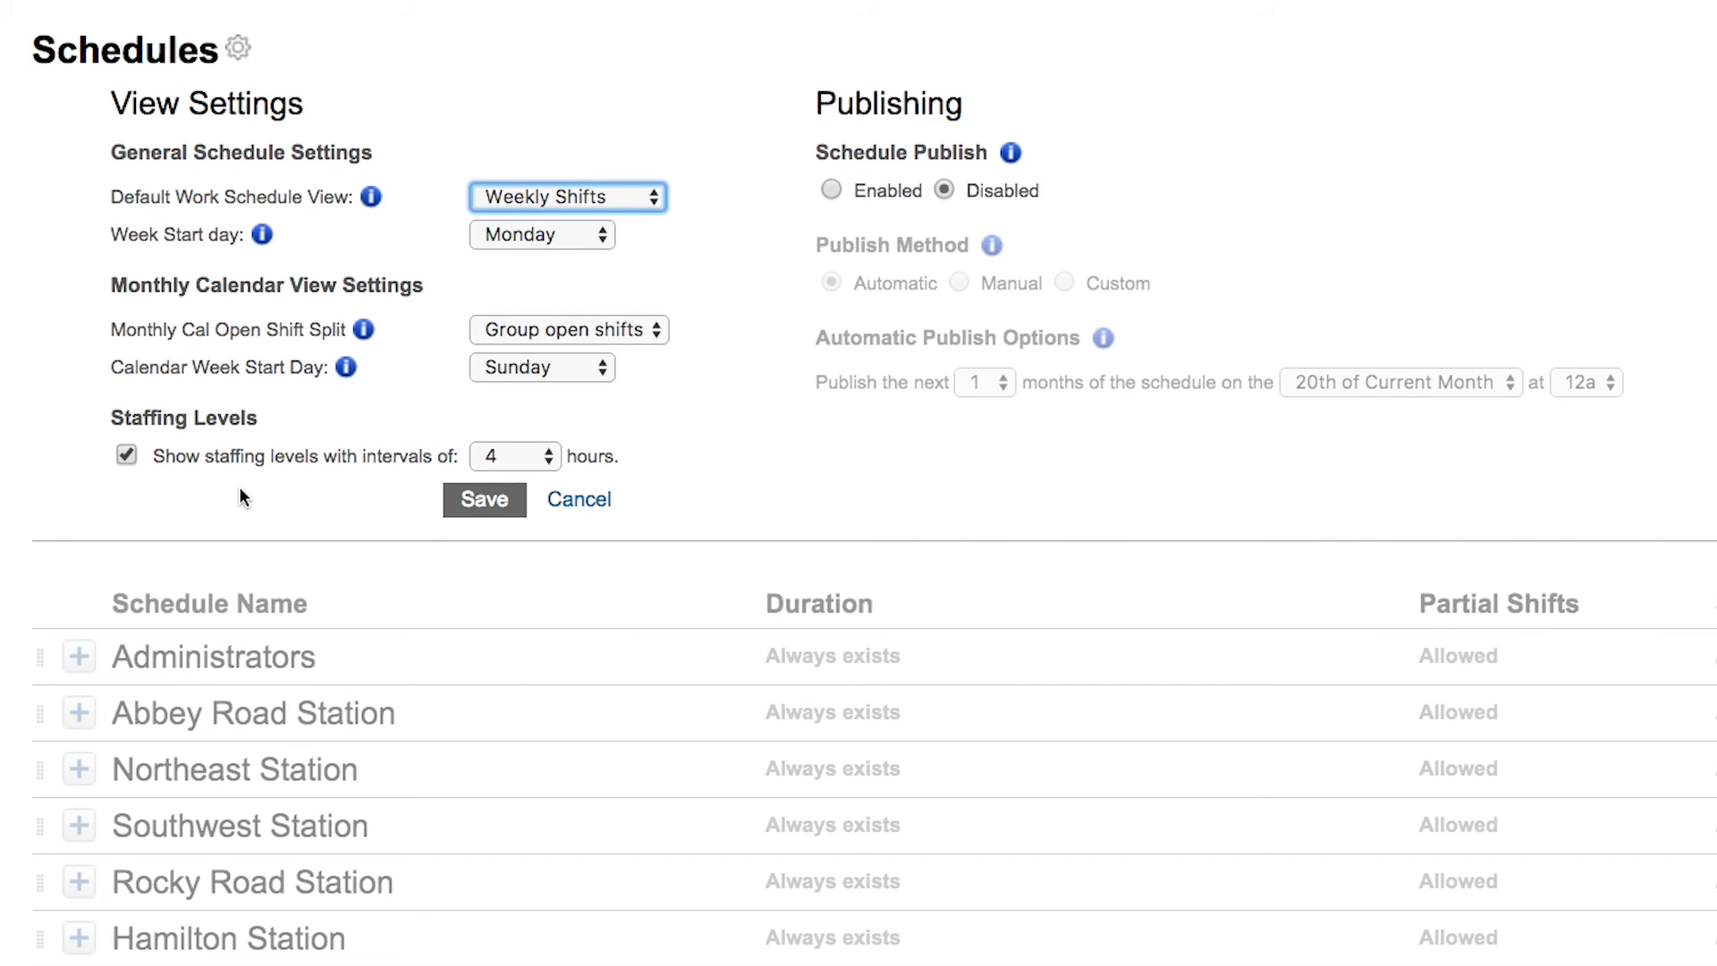
click(514, 456)
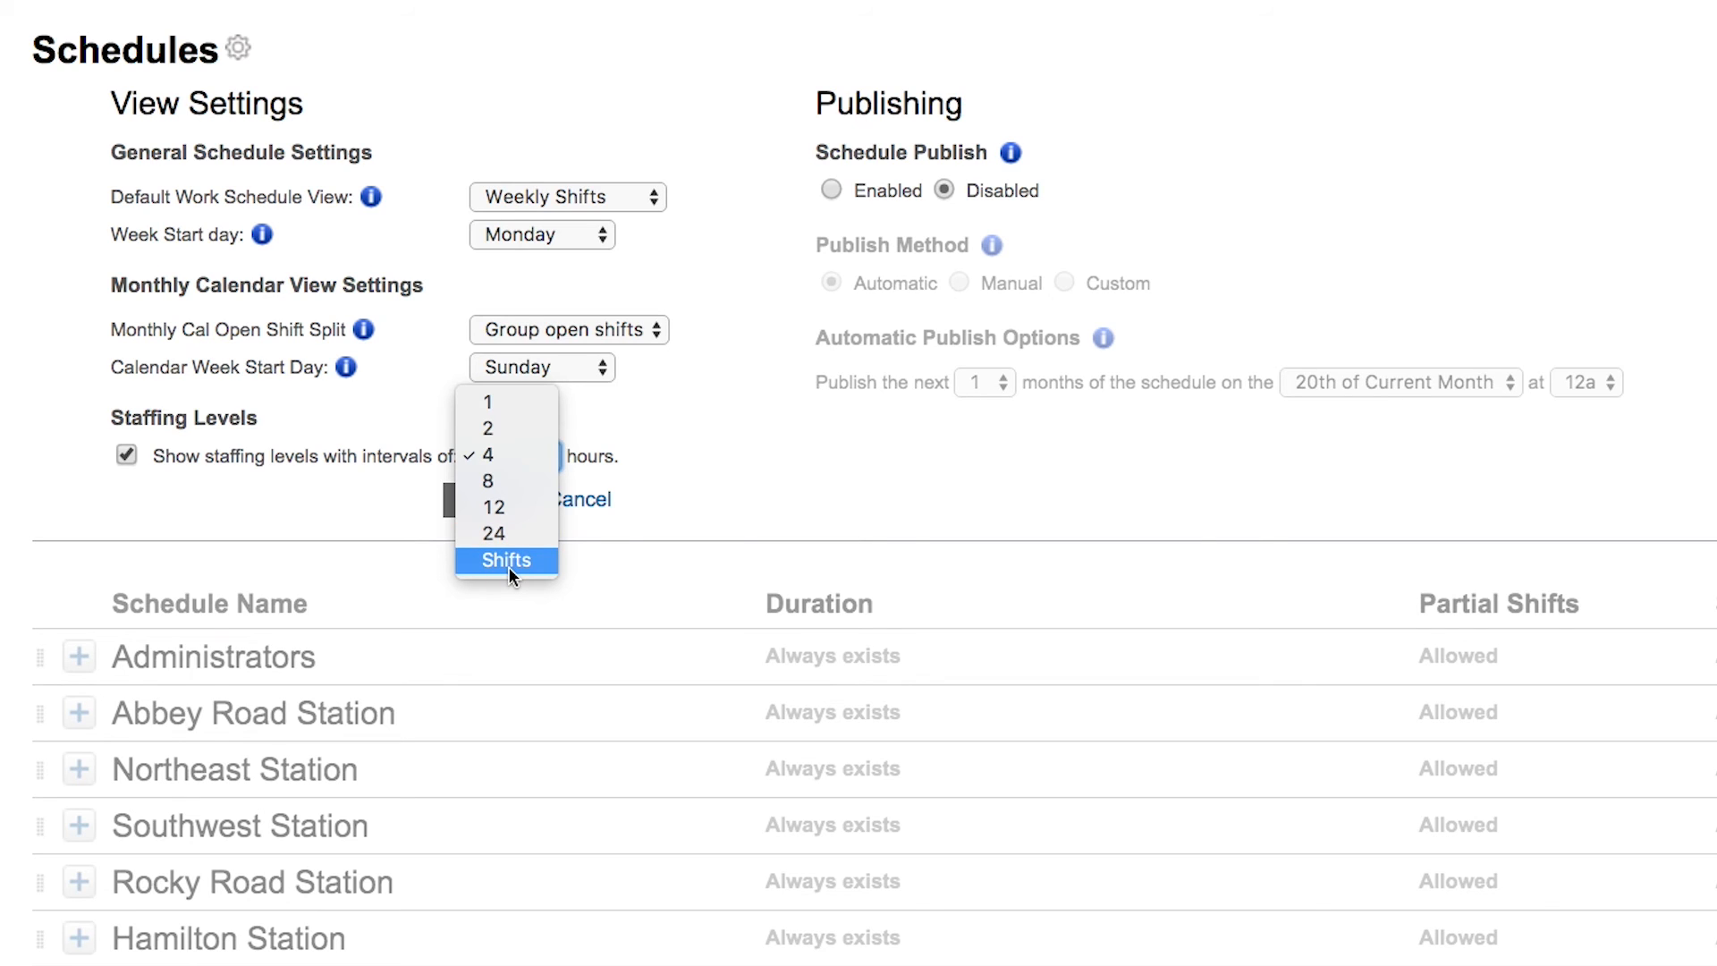
click(781, 454)
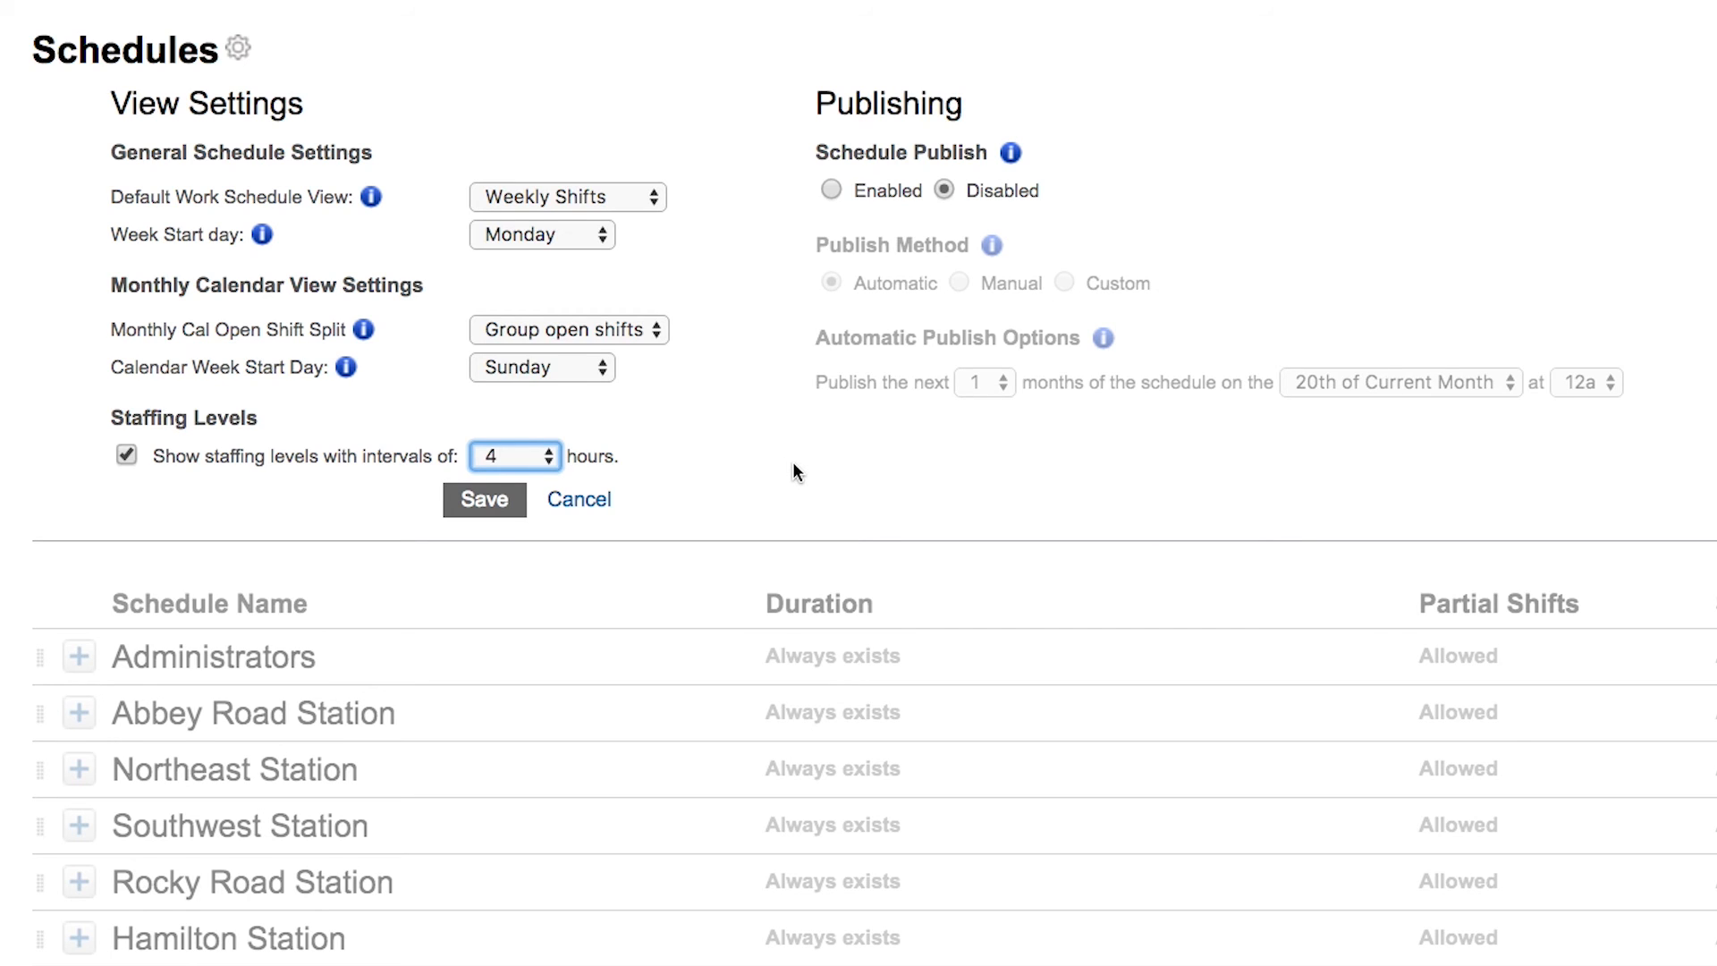
click(793, 471)
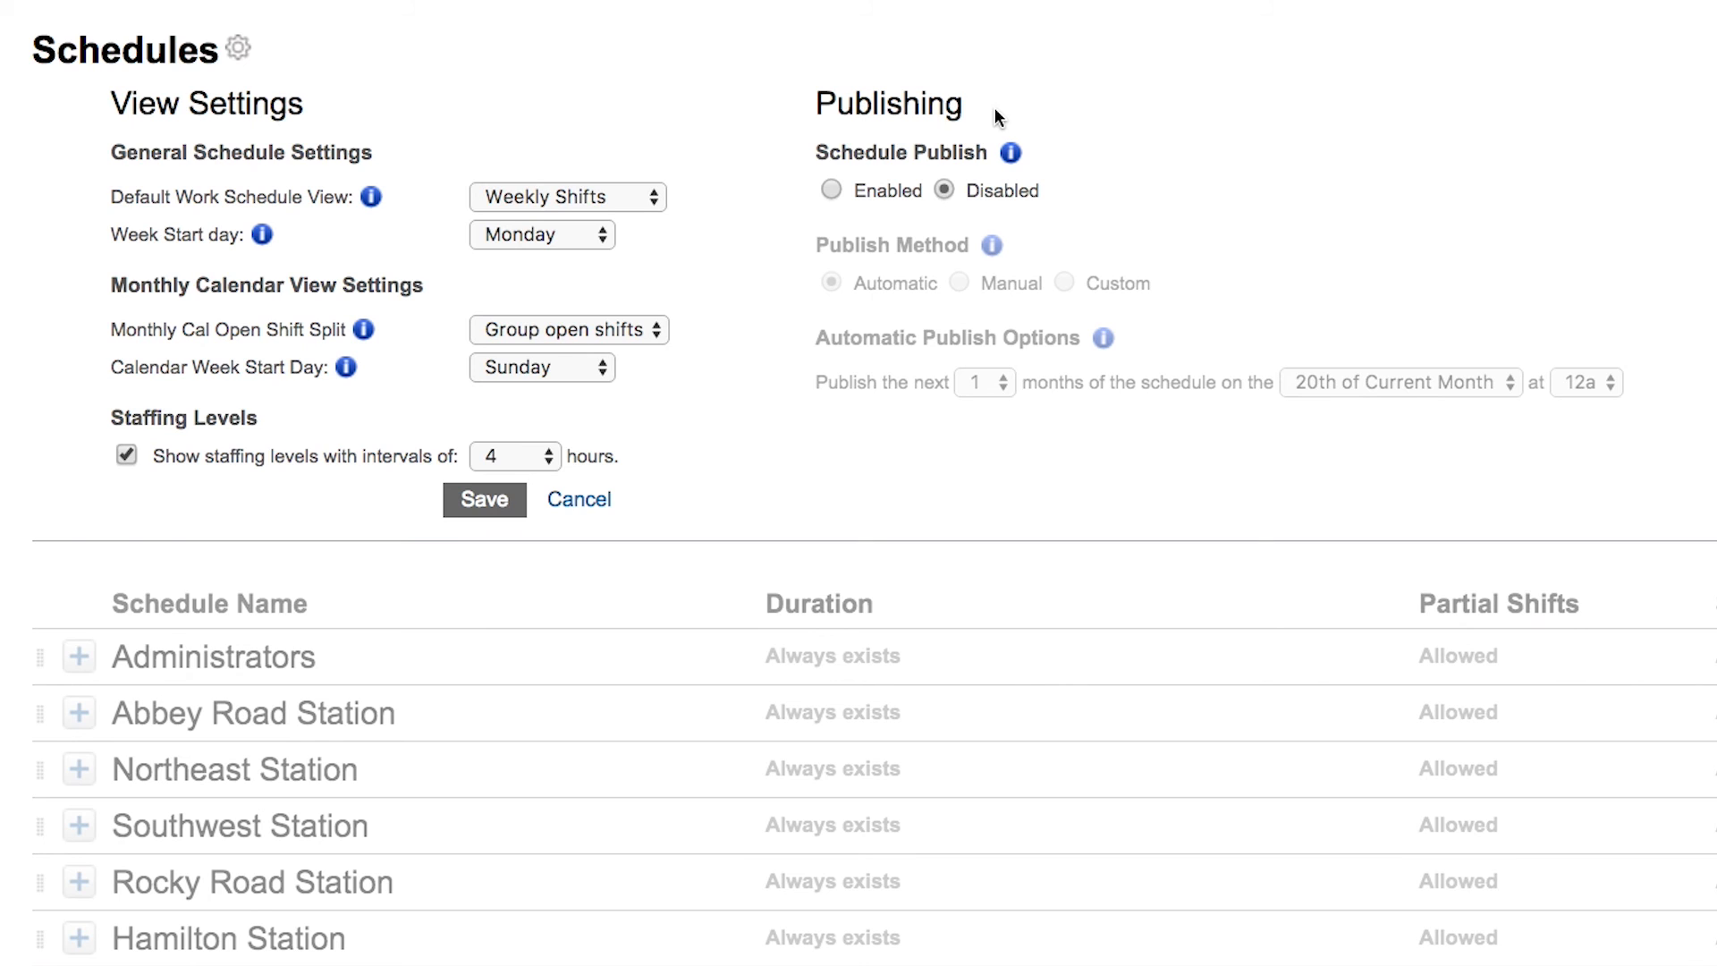
Enable schedule publishing with the Manual publish method and set the manual publish month to Dec 2016
click(831, 190)
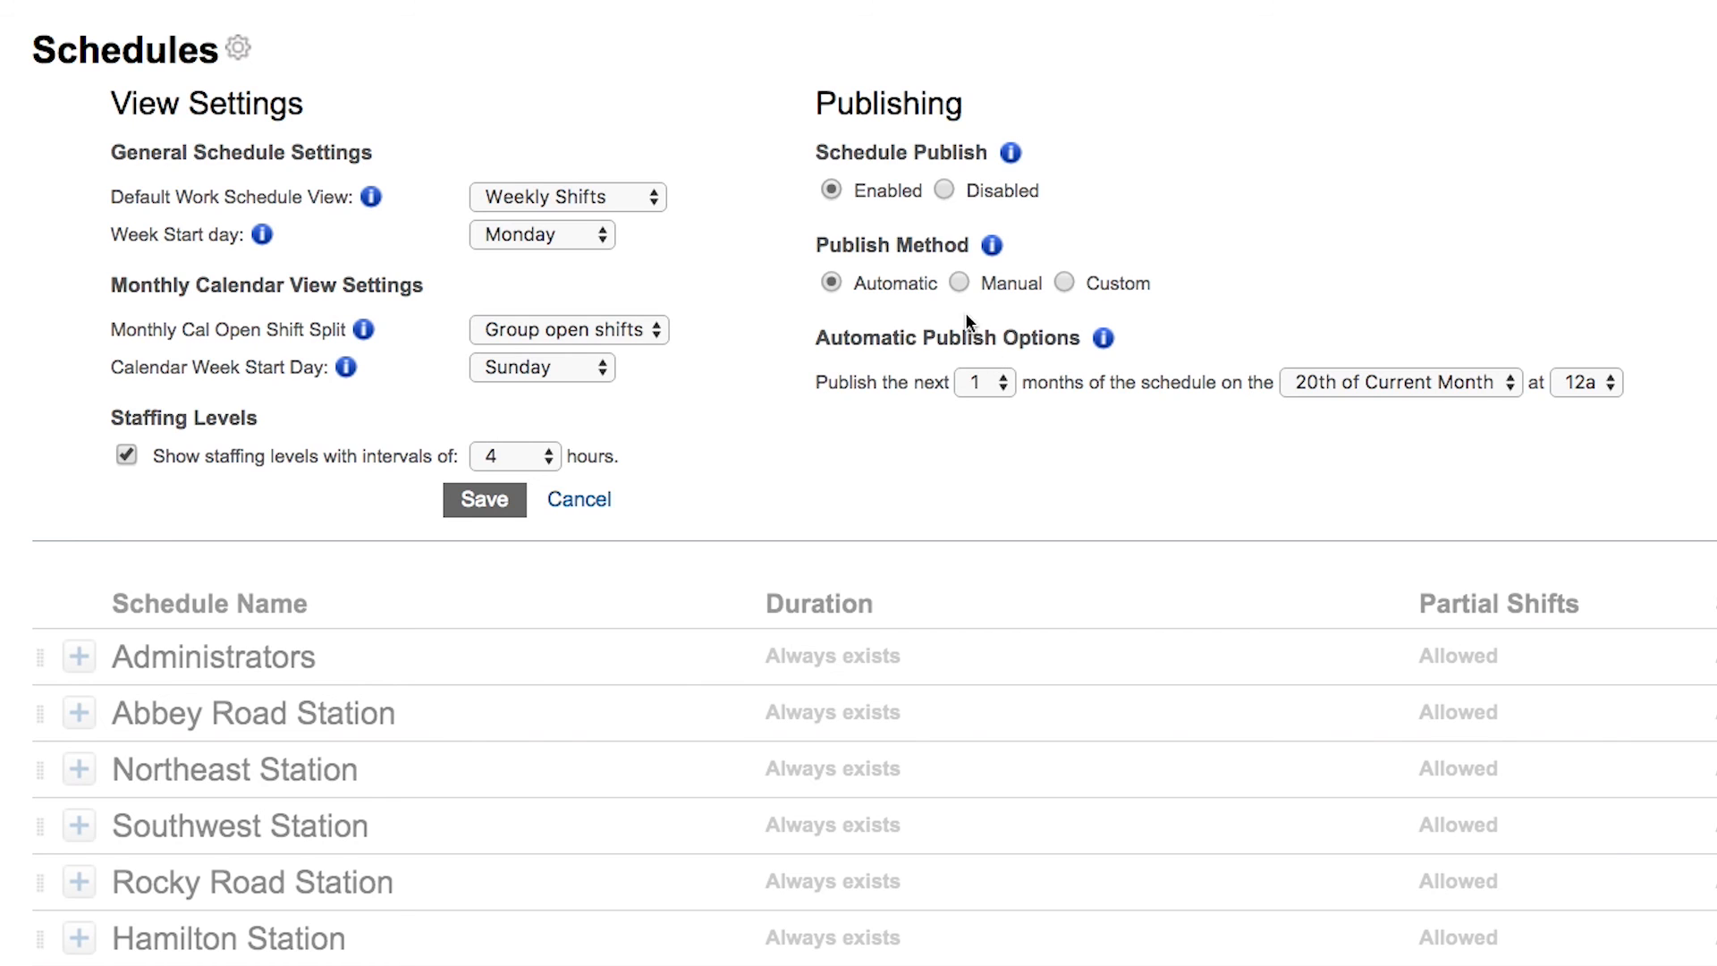
click(958, 283)
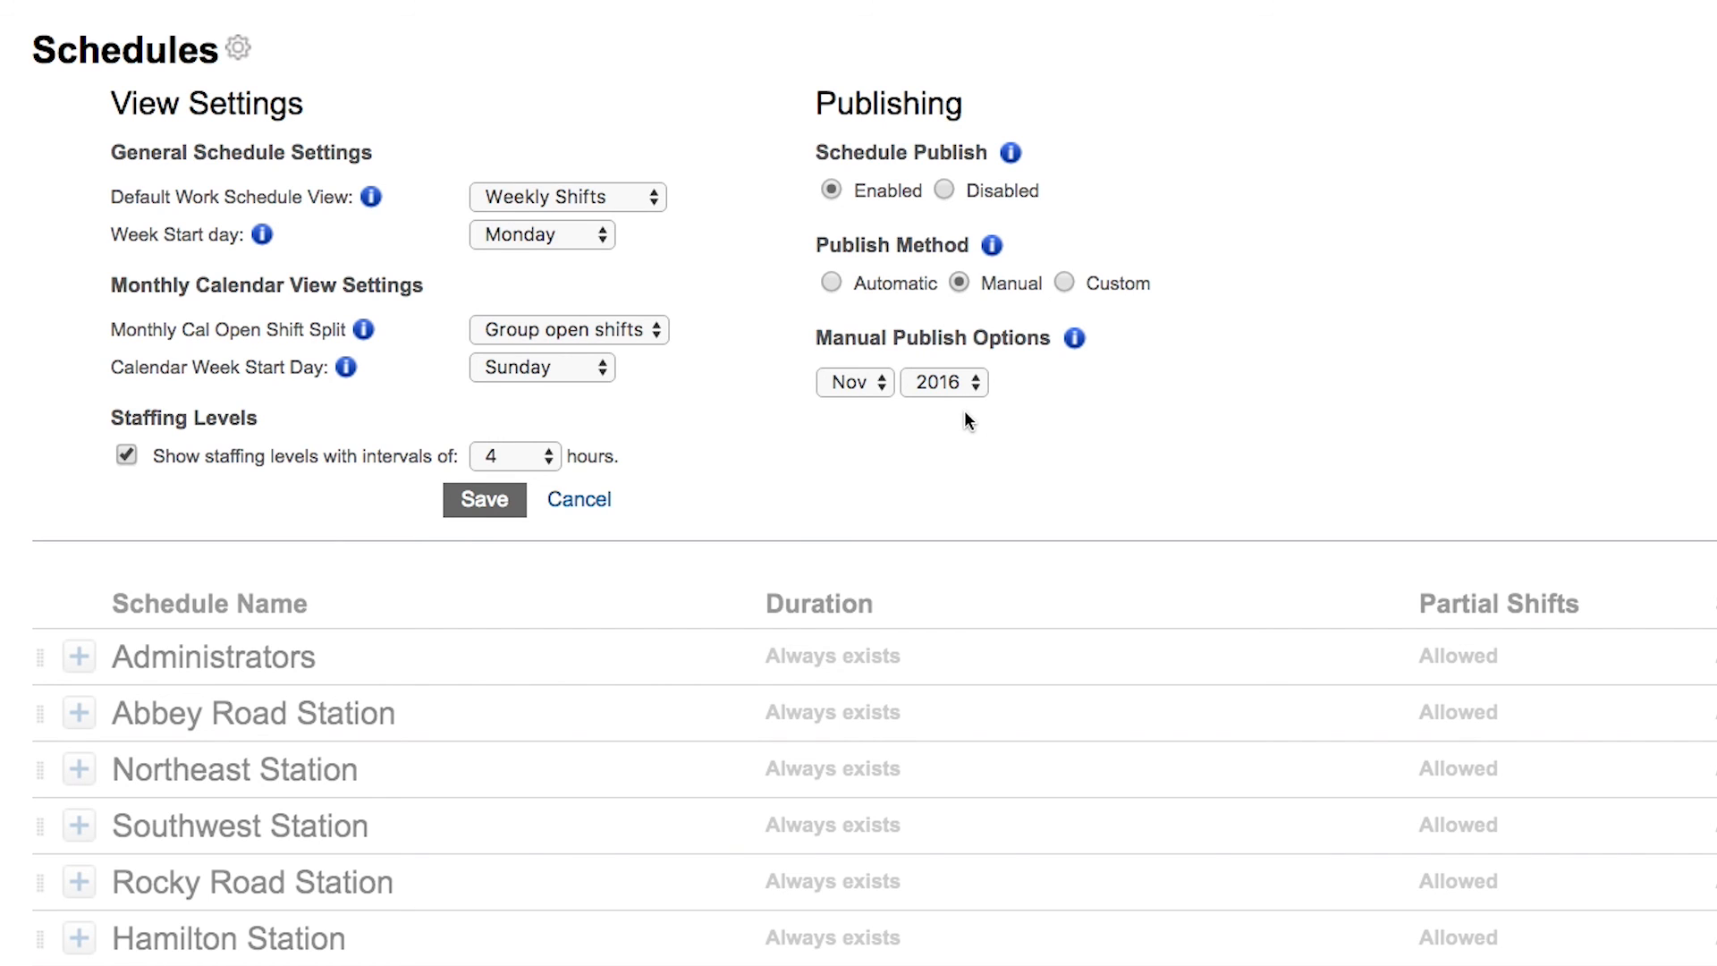
click(849, 383)
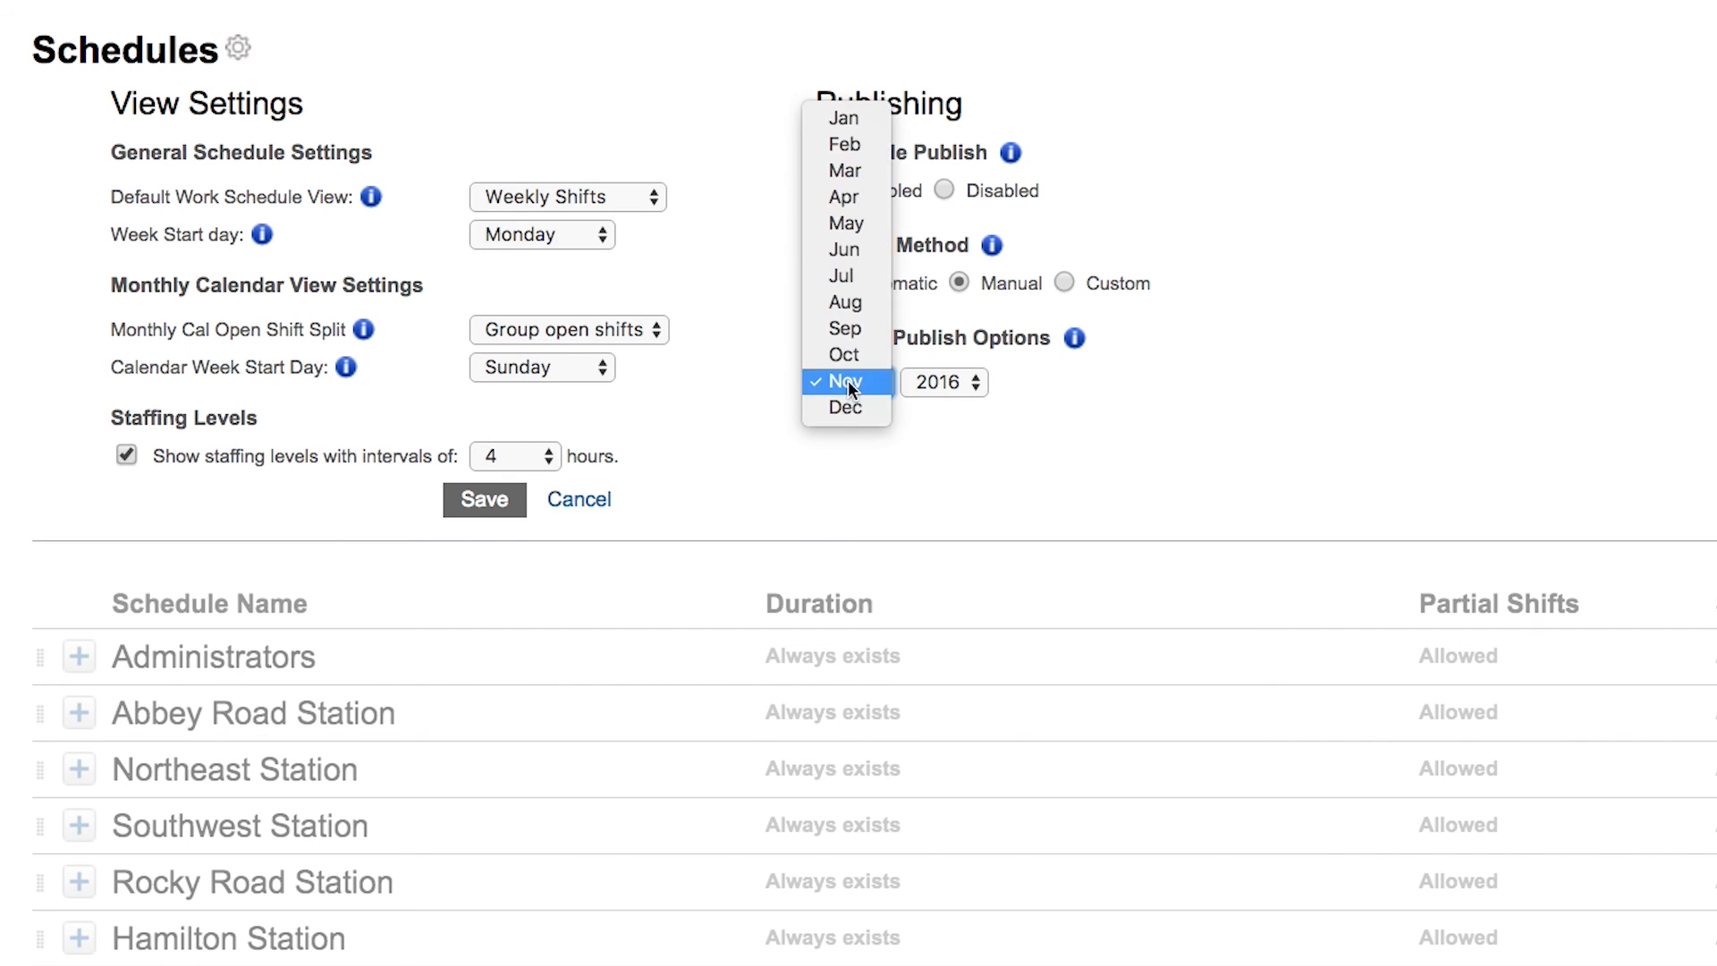
click(863, 409)
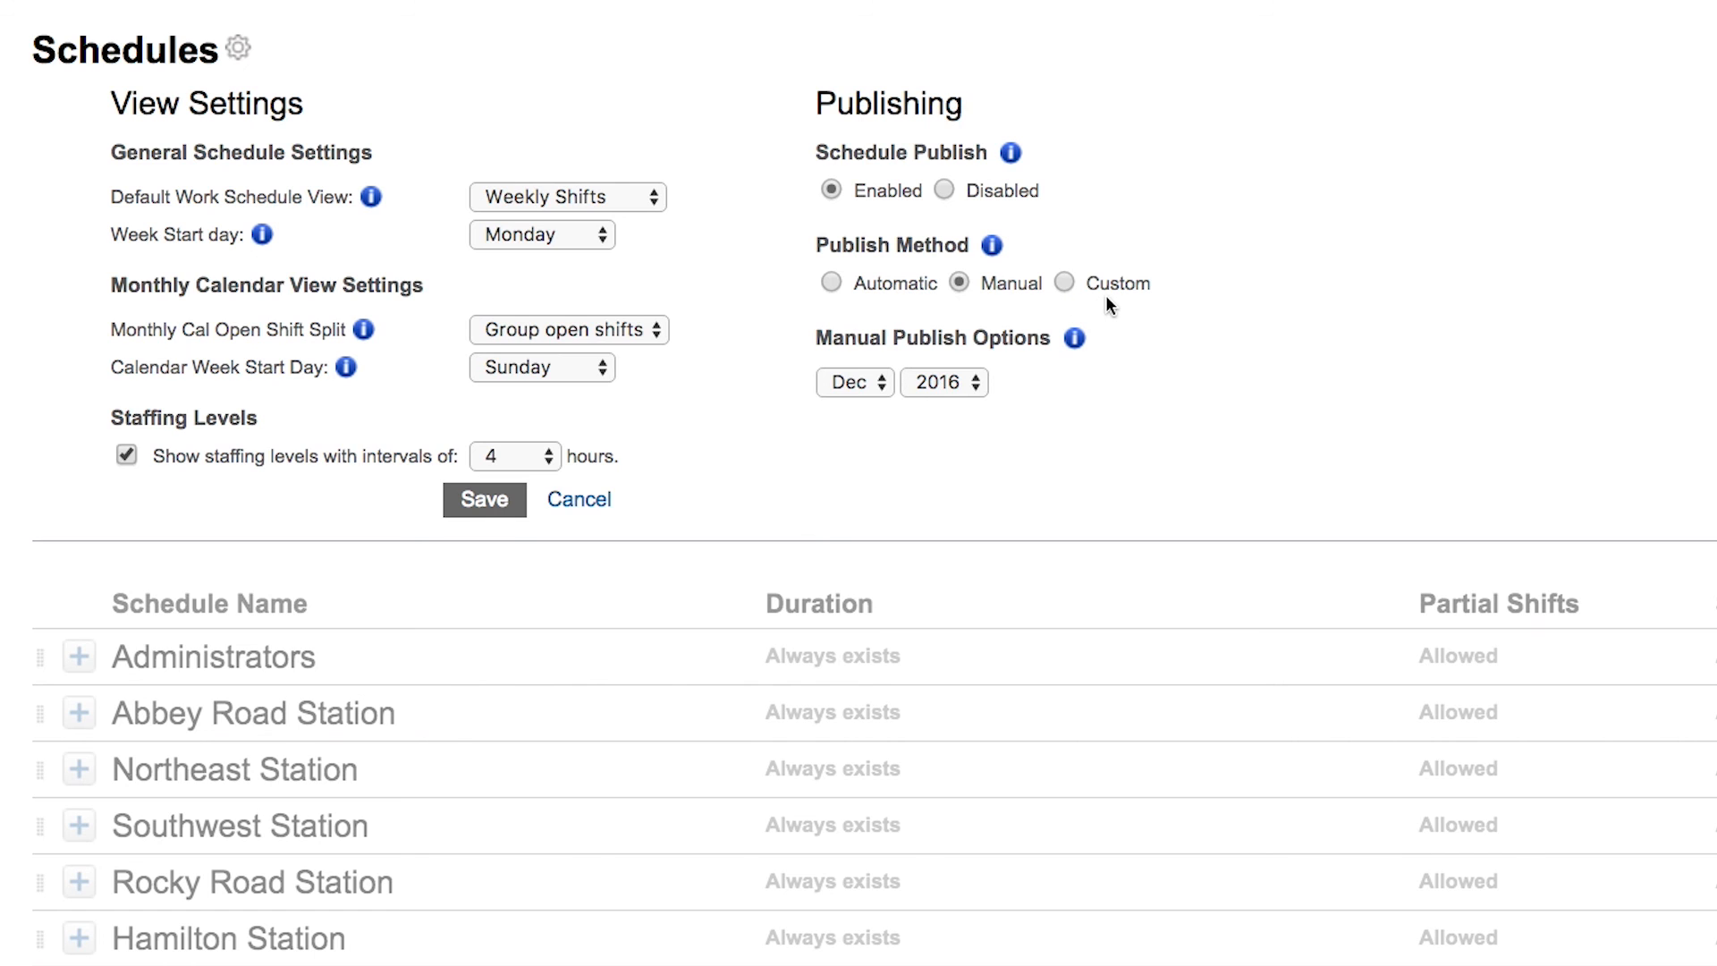
Review the Custom publish method options, then switch the publish method back to Manual
click(1065, 283)
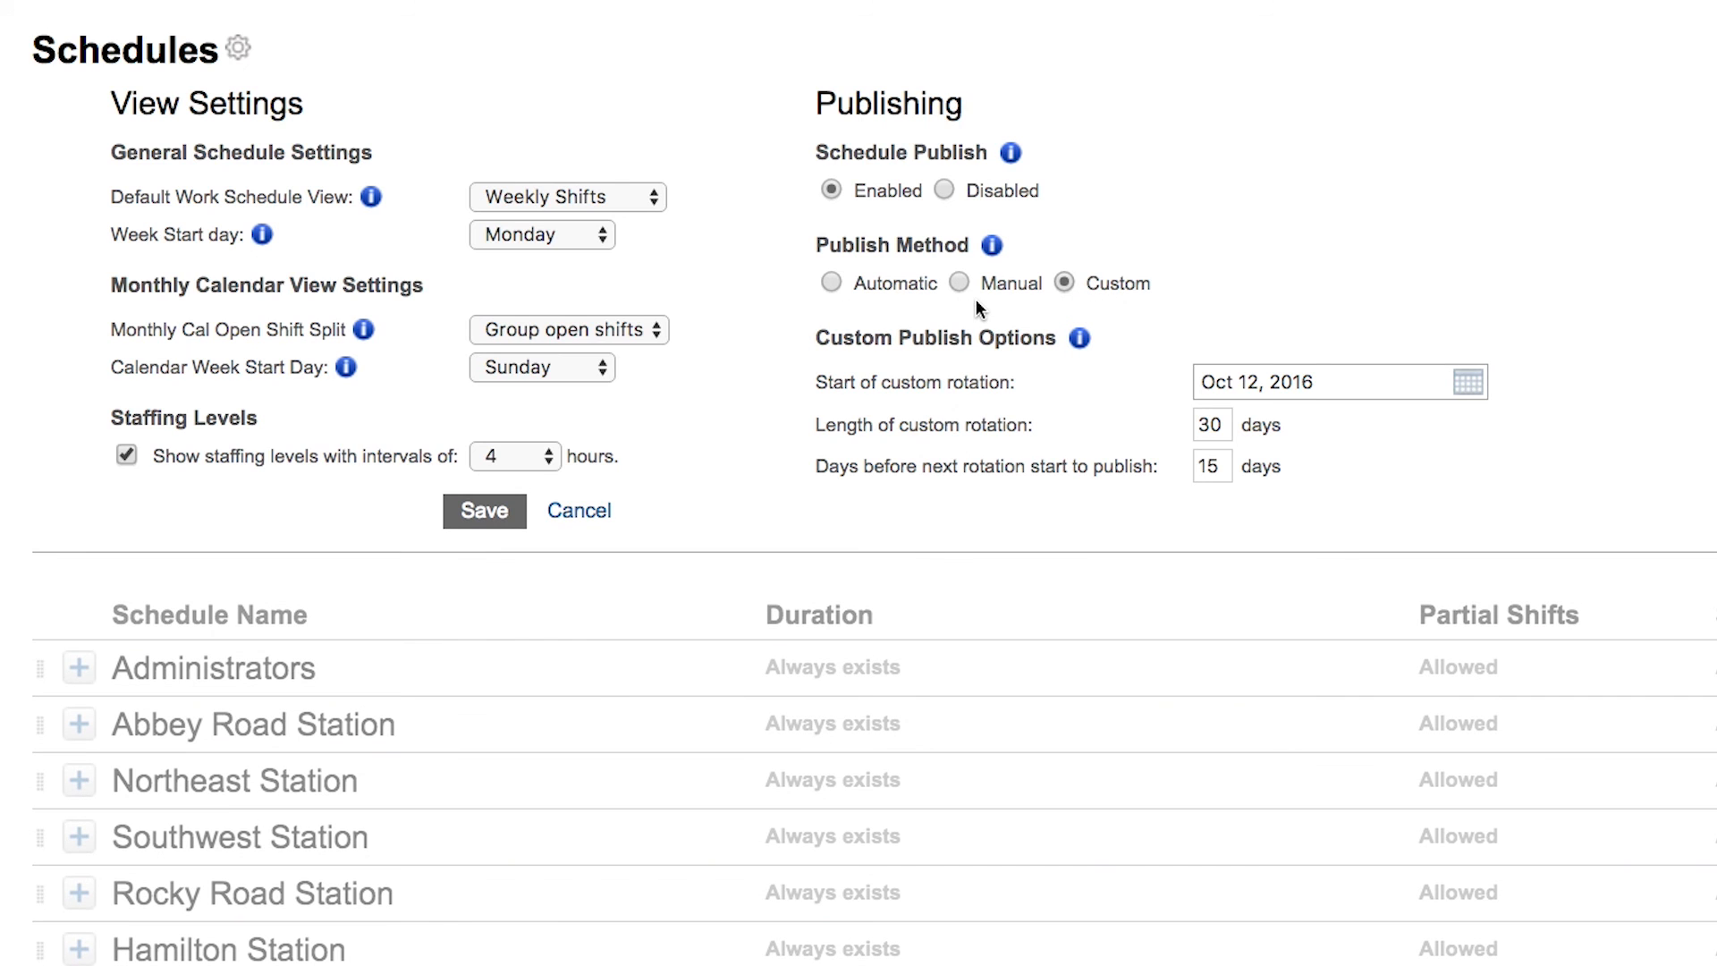
click(959, 282)
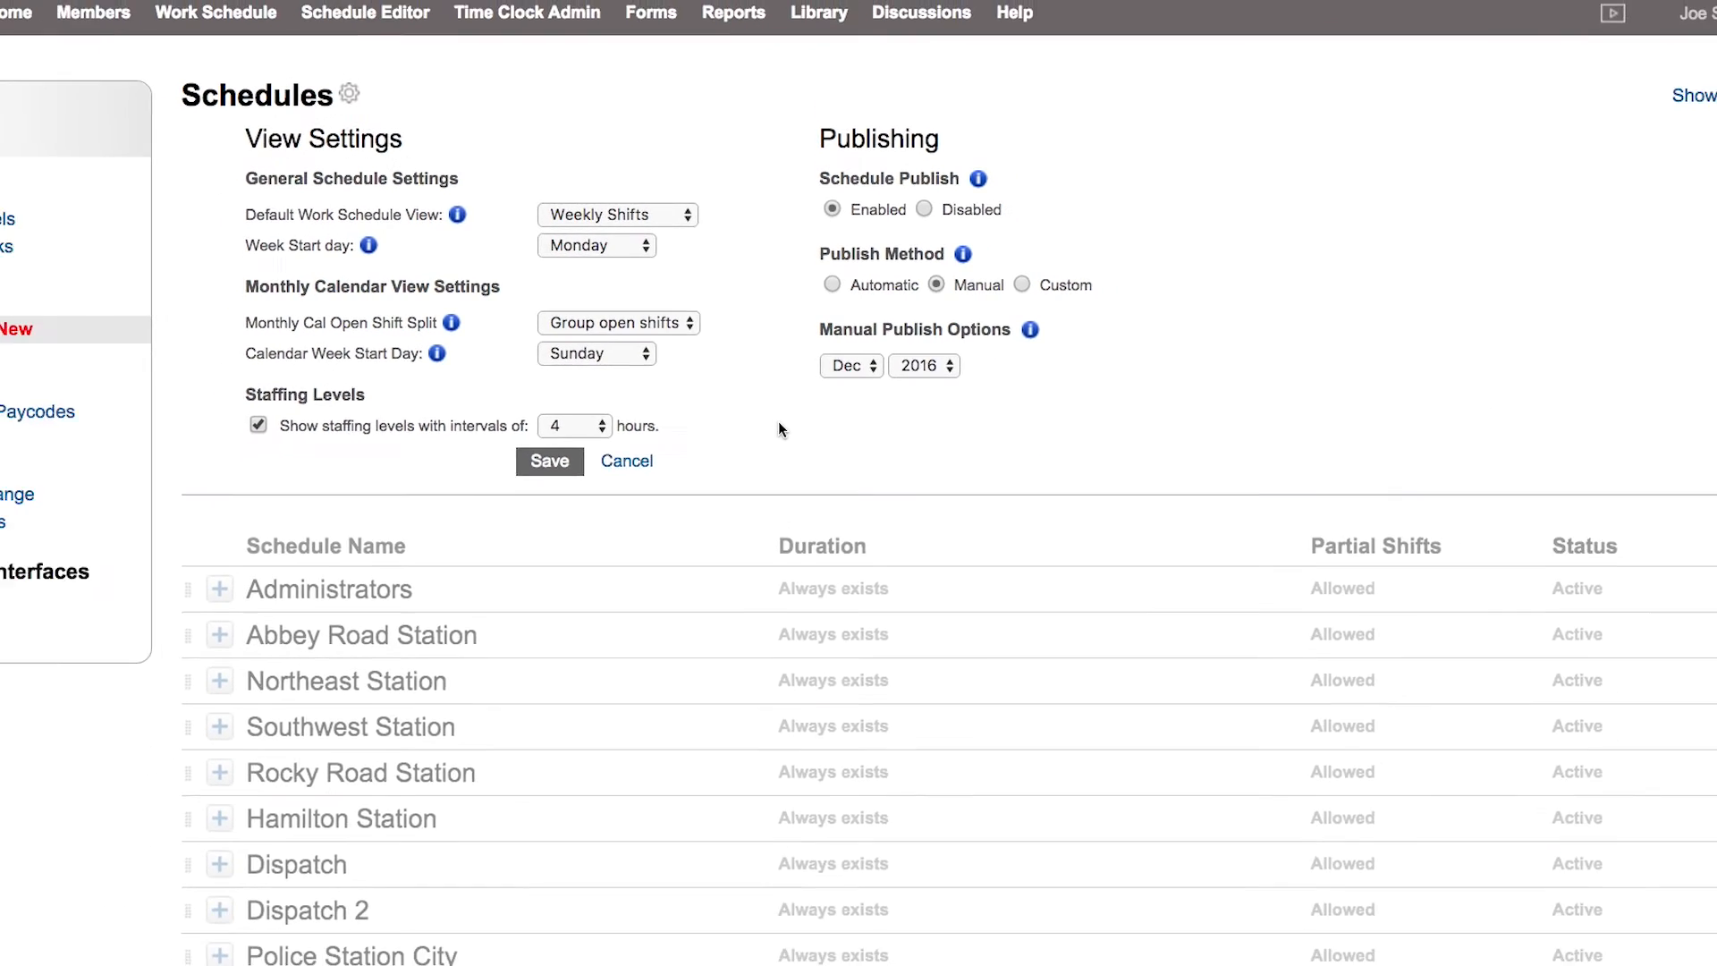